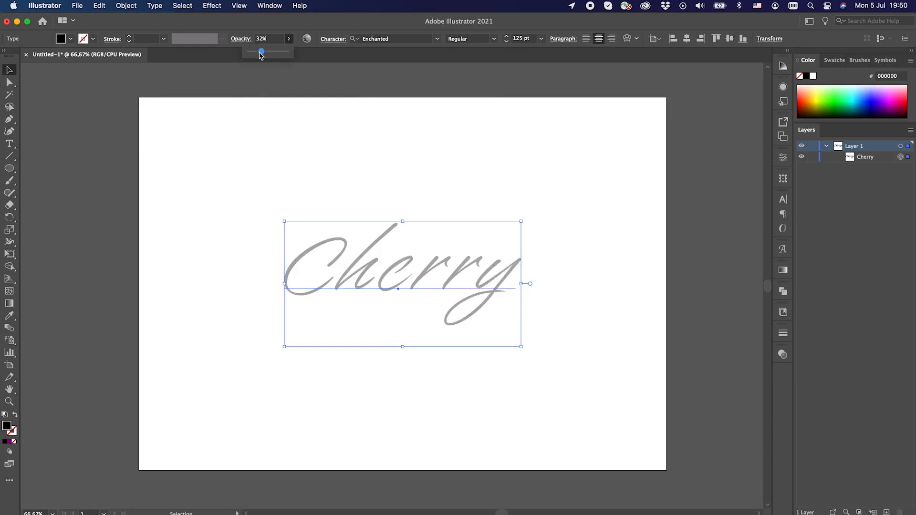
Lock the faded Cherry text and trace the upper and outer part of its letter C with the Pen tool.
click(813, 158)
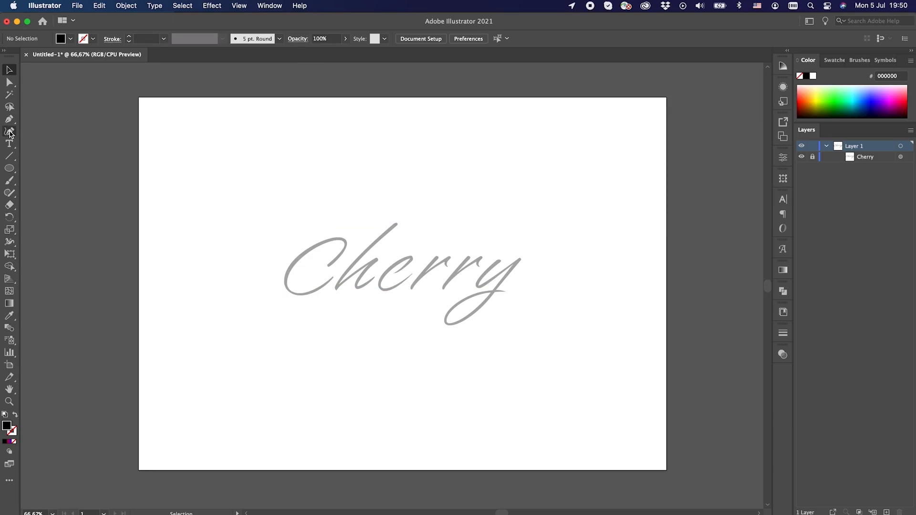
click(9, 119)
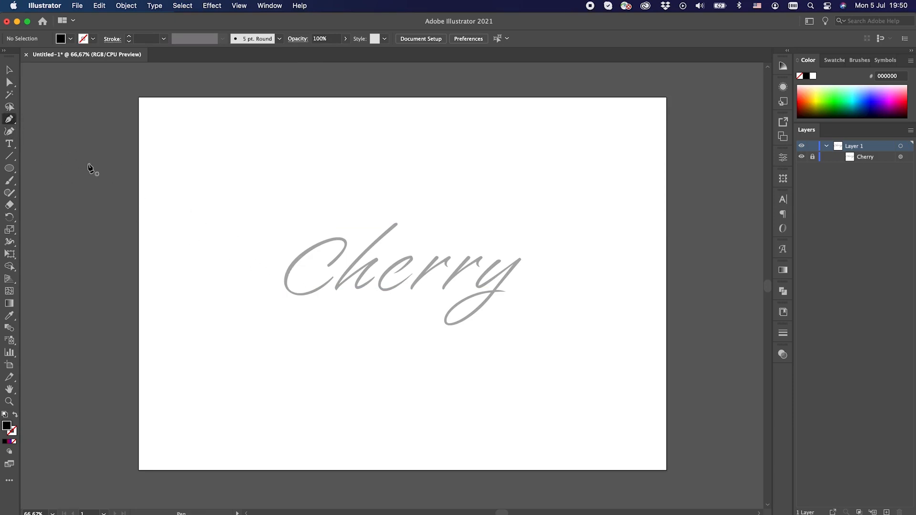
key(super+equal)
key(super+equal)
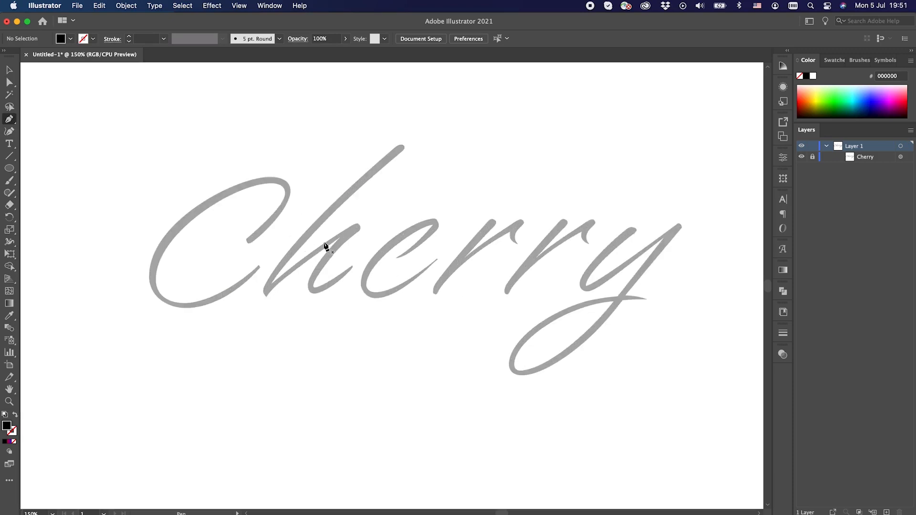
click(247, 239)
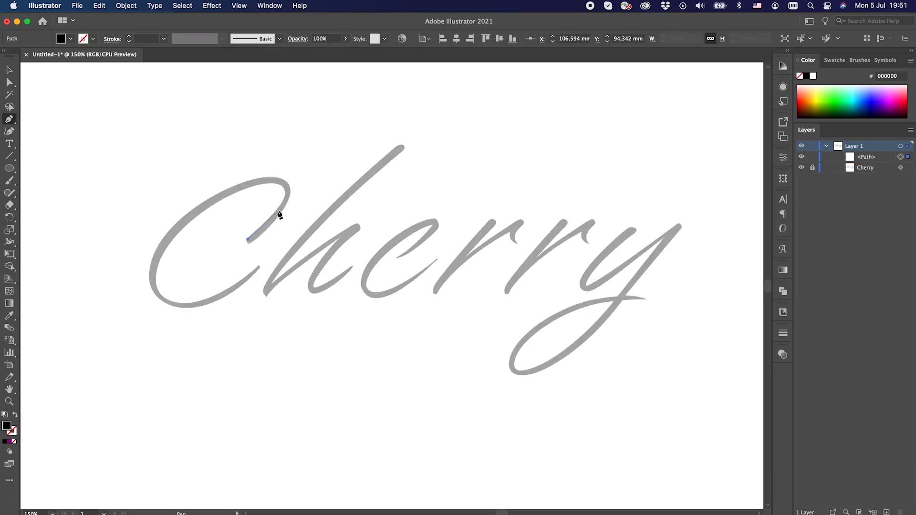
click(288, 186)
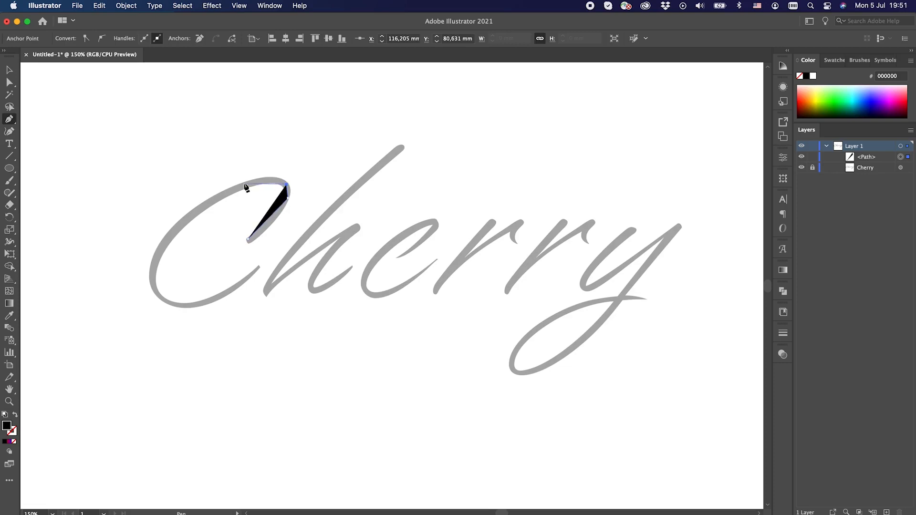
click(218, 195)
click(155, 258)
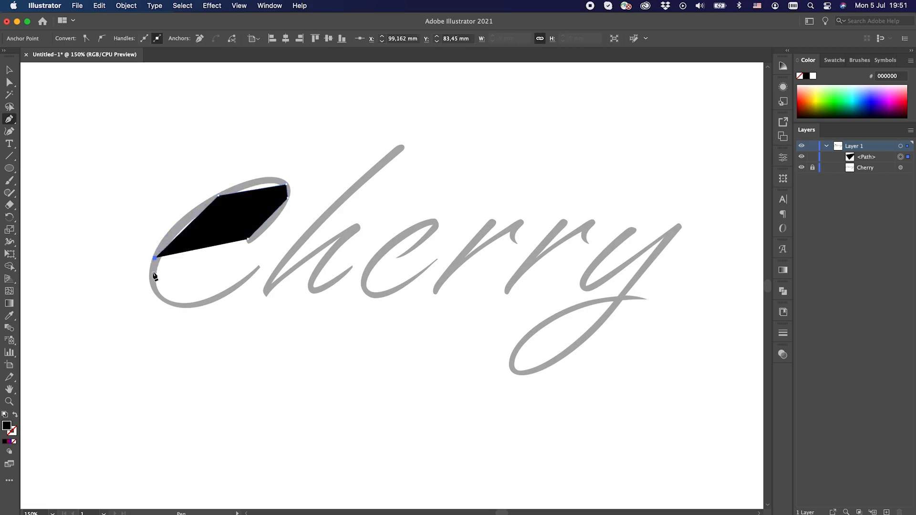
Give the path no fill and a black stroke, and finish tracing the C through its lower curve to the open end.
click(14, 439)
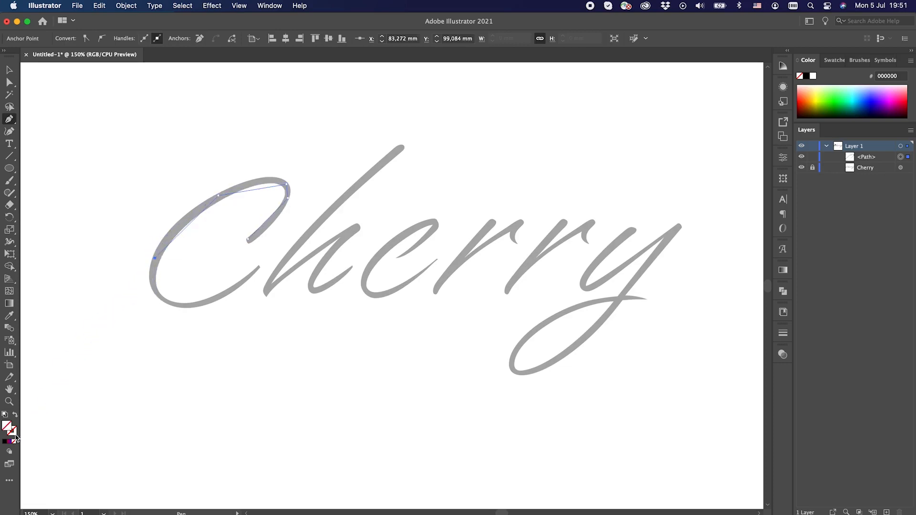
click(6, 441)
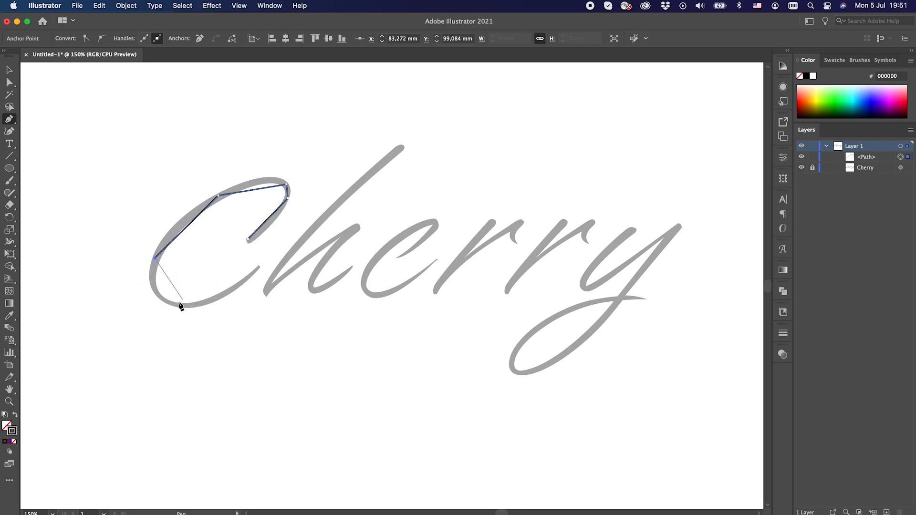
click(164, 300)
click(214, 299)
click(258, 266)
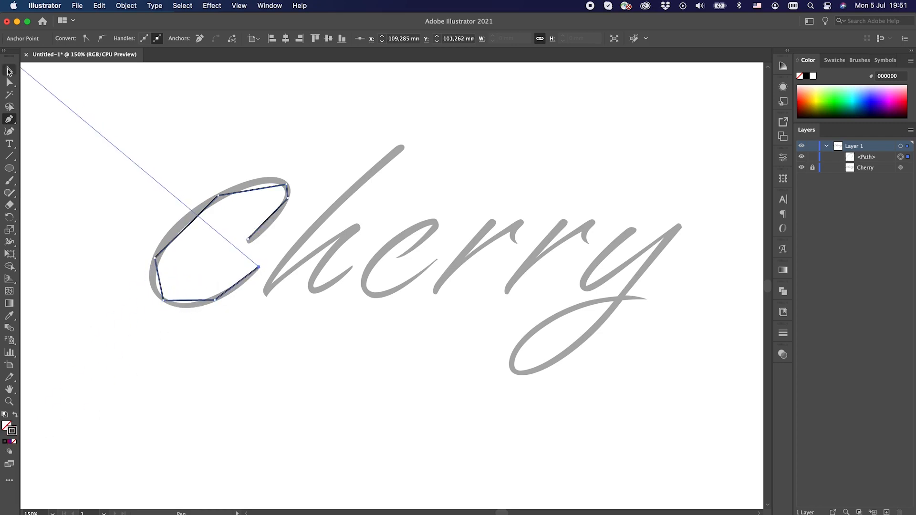
click(9, 70)
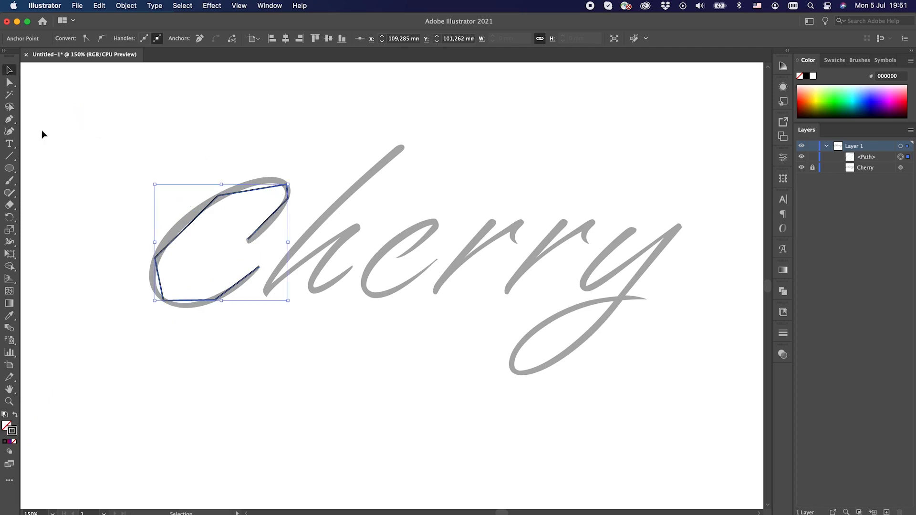
Convert the C path's corner points to smooth curves with the Curvature tool.
click(10, 131)
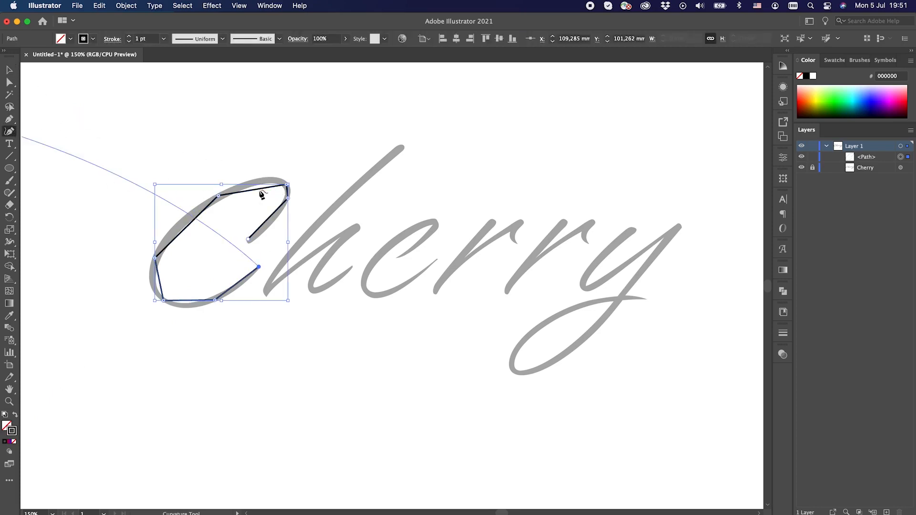
double_click(286, 184)
click(288, 198)
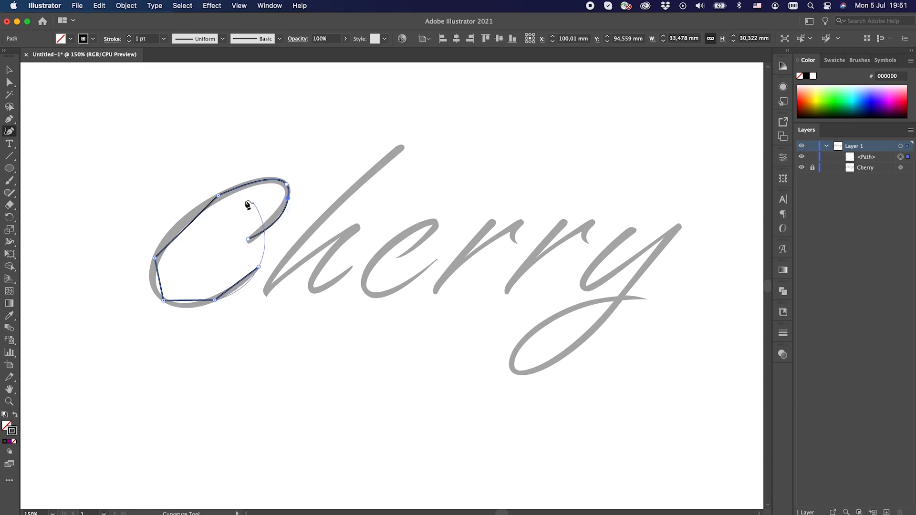
double_click(218, 196)
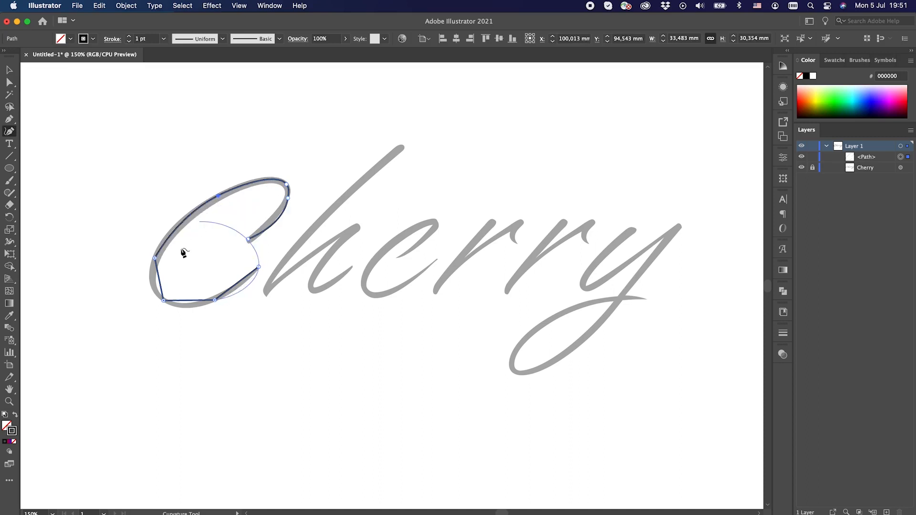
double_click(155, 258)
double_click(163, 301)
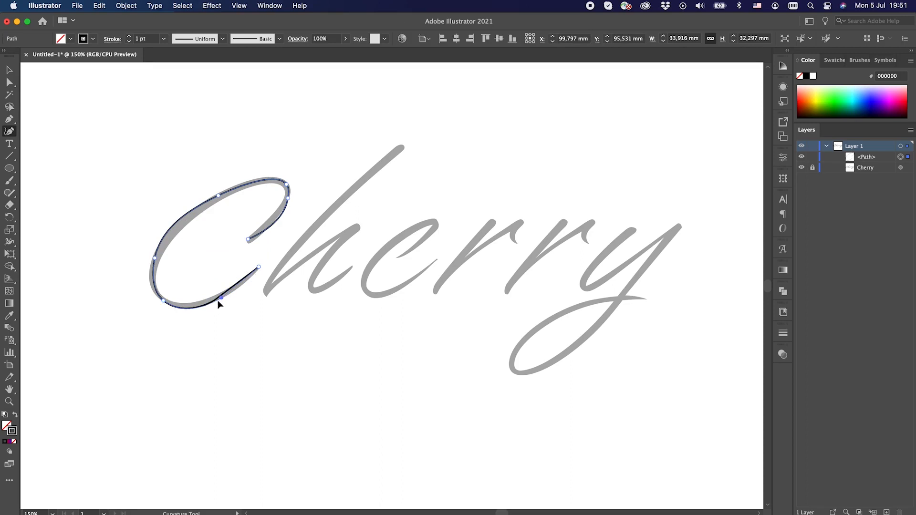
Reposition the C path's anchor points and add one on the outer curve to follow the middle of the letter.
drag(164, 301, 159, 297)
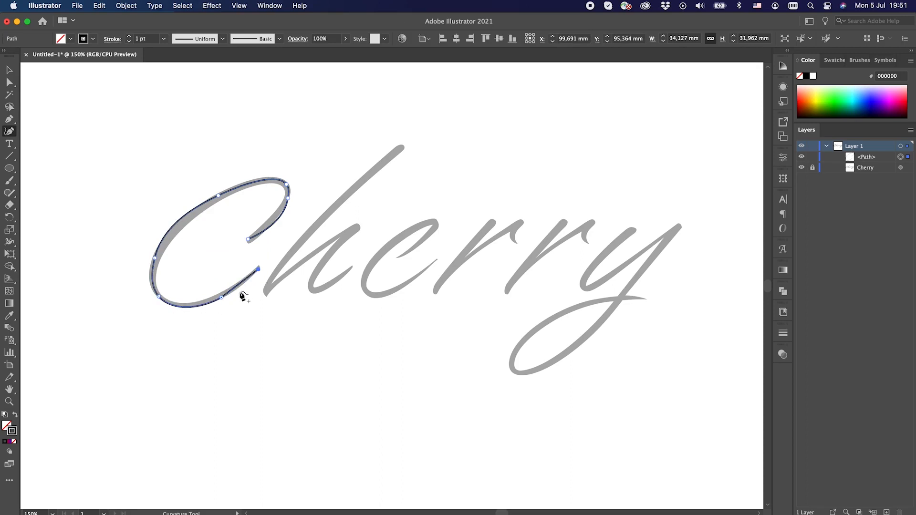
click(222, 298)
drag(216, 299, 215, 300)
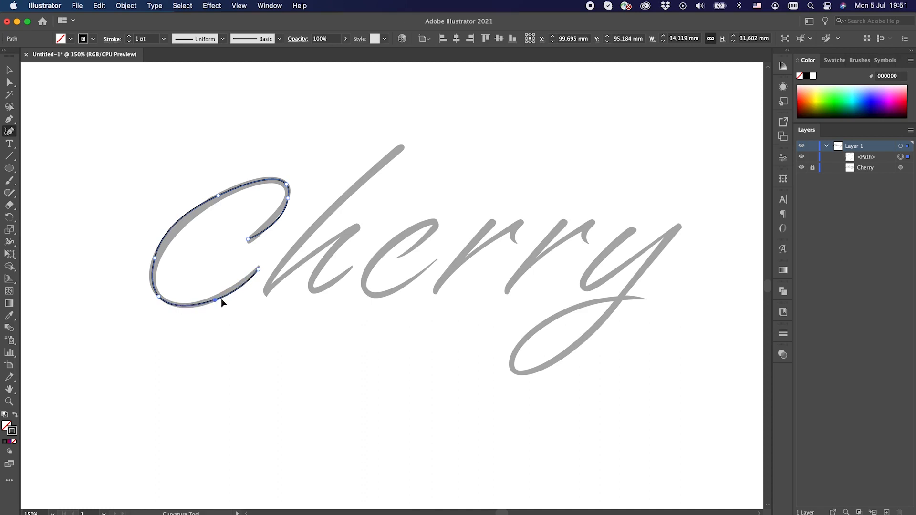
click(259, 267)
drag(155, 258, 156, 261)
click(171, 227)
drag(172, 228, 176, 229)
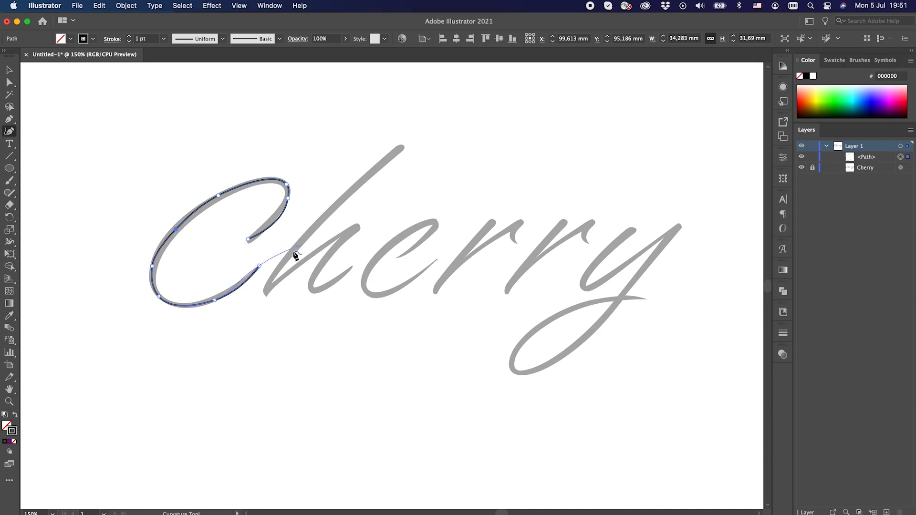
drag(287, 198, 249, 242)
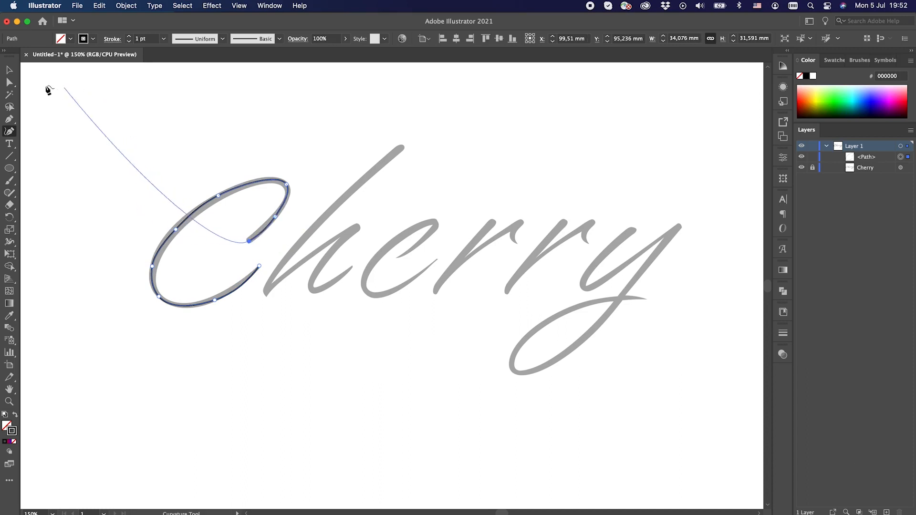
click(10, 72)
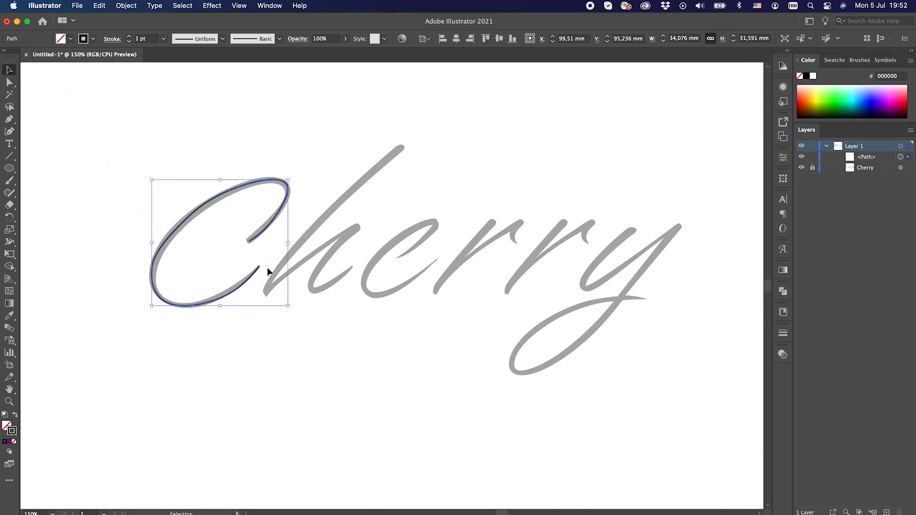
Refine the lower curve of the C path by shifting its anchor points with the Curvature tool.
click(9, 131)
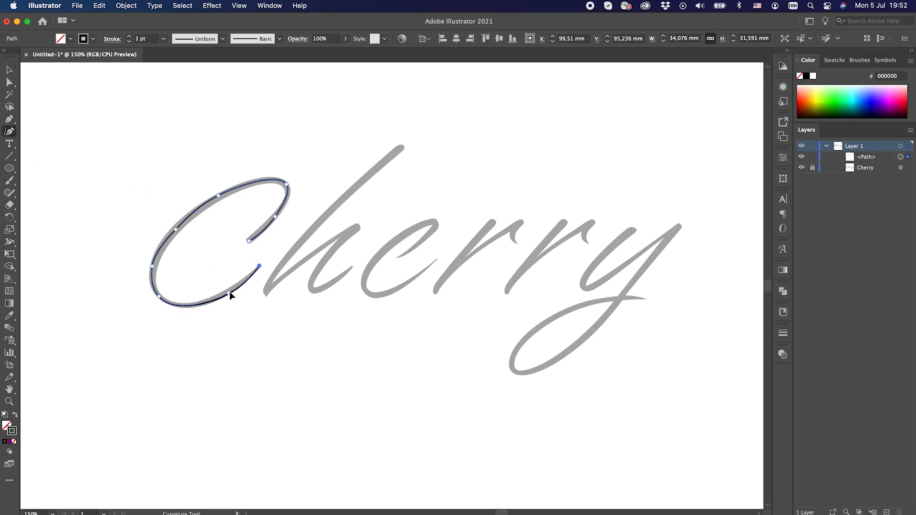
click(230, 290)
drag(191, 304, 189, 306)
click(9, 69)
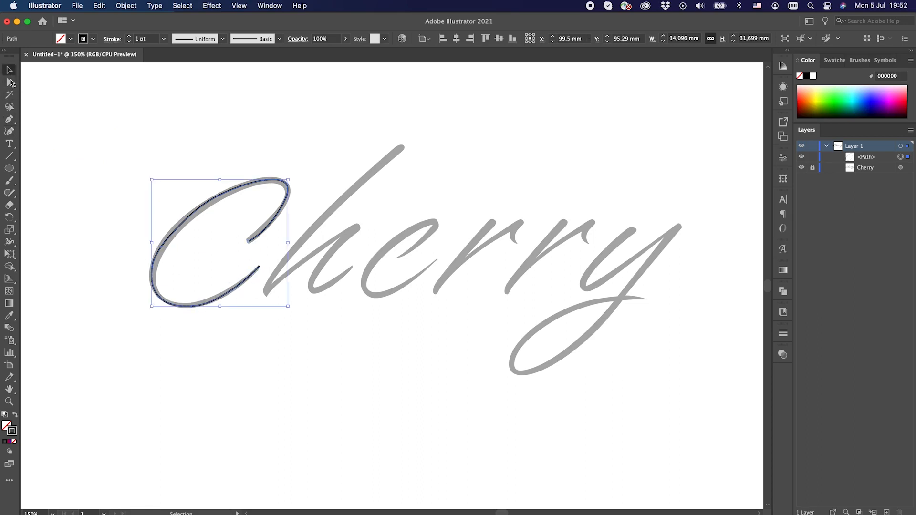
Trace the letter h with the Pen tool from the top of its stem through the arch to the exit stroke.
click(9, 119)
click(401, 147)
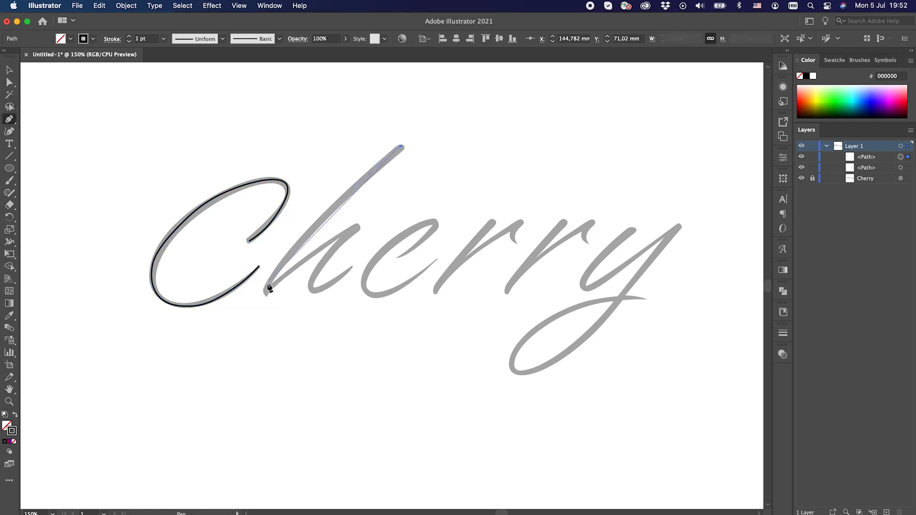
drag(315, 225, 285, 262)
click(272, 276)
click(263, 293)
click(302, 261)
click(357, 226)
click(322, 265)
click(310, 287)
click(315, 292)
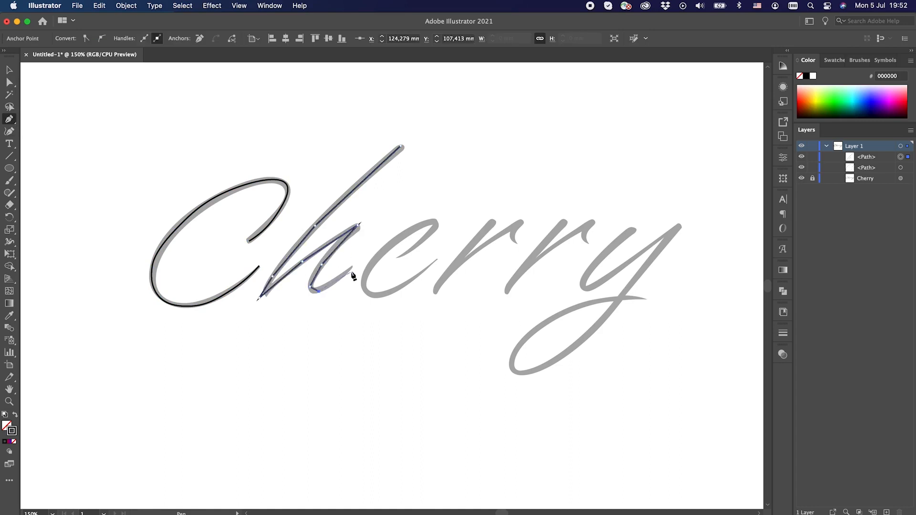
click(352, 267)
Smooth the h path with the Curvature tool, removing a surplus anchor and aligning its points with the letter.
click(9, 131)
double_click(315, 225)
double_click(273, 276)
double_click(302, 261)
key(Delete)
drag(310, 287, 313, 291)
drag(259, 298, 273, 277)
drag(401, 147, 403, 147)
click(9, 70)
Trace the letter e with the Pen tool from its inner stroke around the bowl to the exit stroke.
click(9, 119)
click(397, 257)
click(422, 241)
click(438, 224)
click(426, 223)
click(375, 257)
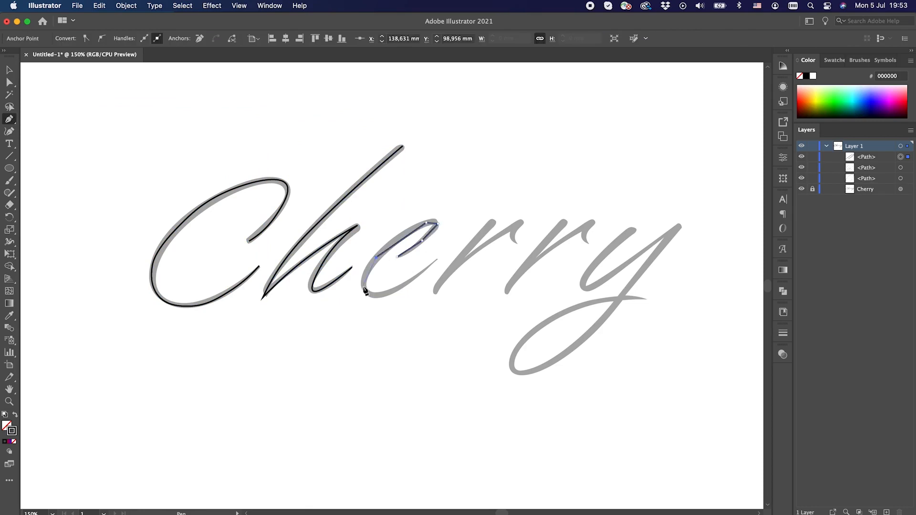
click(374, 295)
click(436, 260)
Convert the e path's corner points around the bowl to smooth curves with the Curvature tool.
click(9, 132)
double_click(376, 258)
double_click(363, 287)
double_click(374, 295)
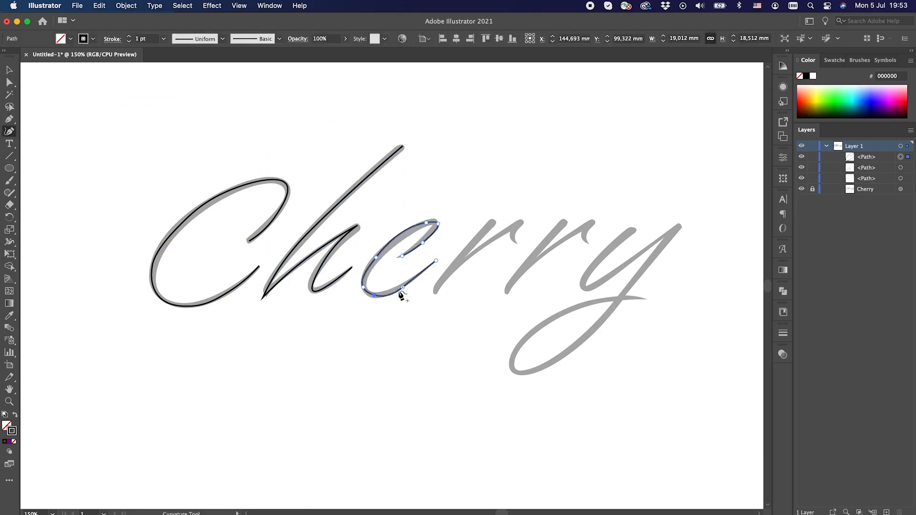
double_click(403, 287)
Remove a surplus anchor from the e path and reposition its bowl and end points.
drag(373, 295, 367, 294)
key(Delete)
drag(376, 258, 364, 277)
drag(436, 261, 435, 256)
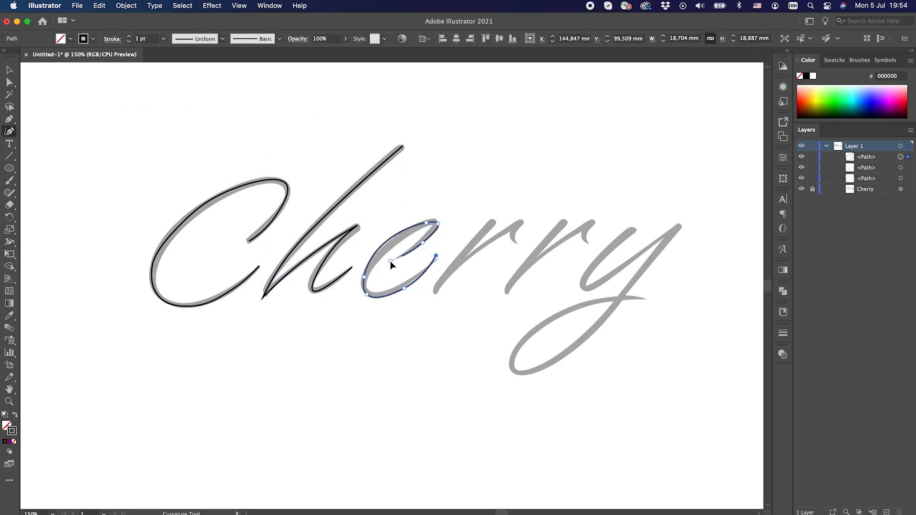
Trace the first letter r with the Pen tool, covering the stem, the branch and the small end hook.
click(9, 118)
click(433, 292)
click(493, 221)
click(475, 251)
click(522, 222)
click(513, 233)
click(515, 241)
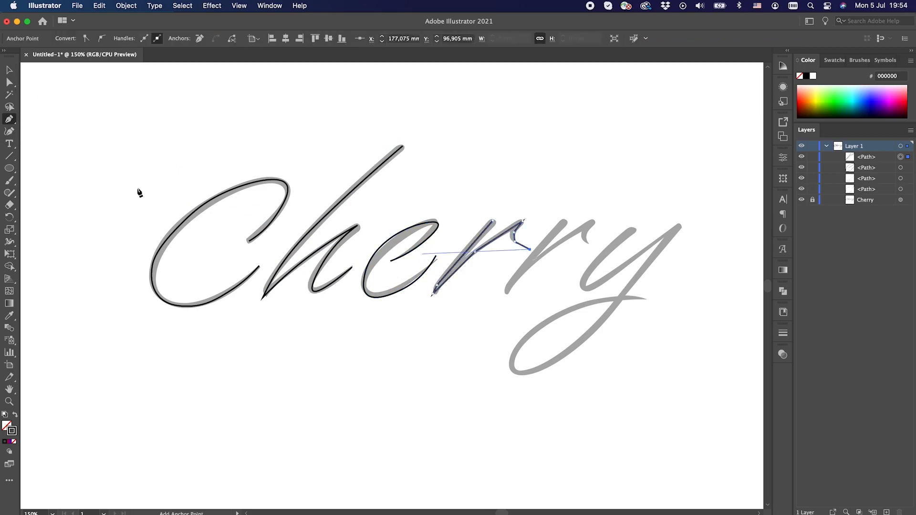
Smooth the lower stem, branch and end hook of the first r path with the Curvature tool.
click(9, 131)
double_click(436, 285)
double_click(475, 251)
double_click(513, 233)
Duplicate the traced r path and place the copy over the second letter r.
click(10, 70)
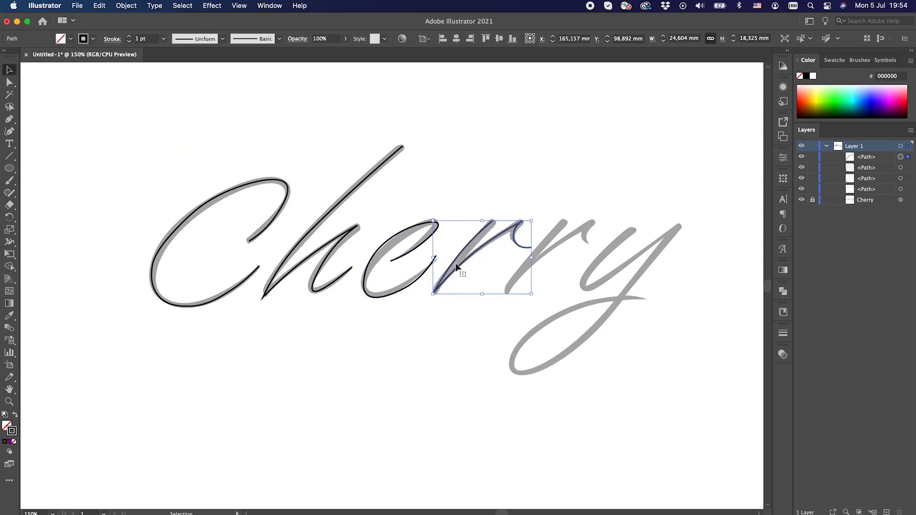
drag(458, 265, 529, 264)
scroll(530, 265, right, 3)
Trace the letter y with the Pen tool, including its bowl, long descender, loop and exit tail.
click(9, 119)
click(564, 228)
click(522, 269)
click(515, 287)
click(520, 289)
click(568, 258)
click(610, 225)
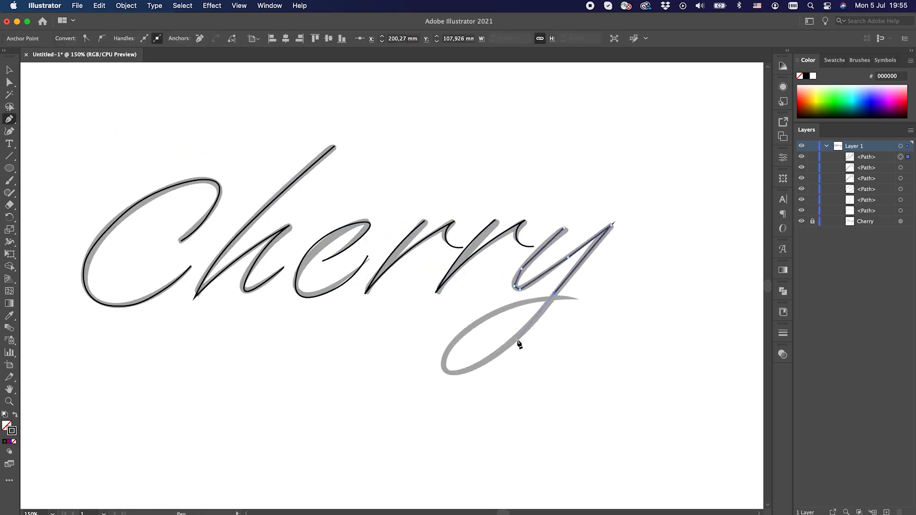
click(516, 338)
click(465, 371)
click(452, 341)
click(501, 309)
click(589, 299)
Smooth the upper part of the y path with the Curvature tool, deleting a surplus anchor and repositioning the others.
click(9, 131)
double_click(522, 269)
double_click(515, 286)
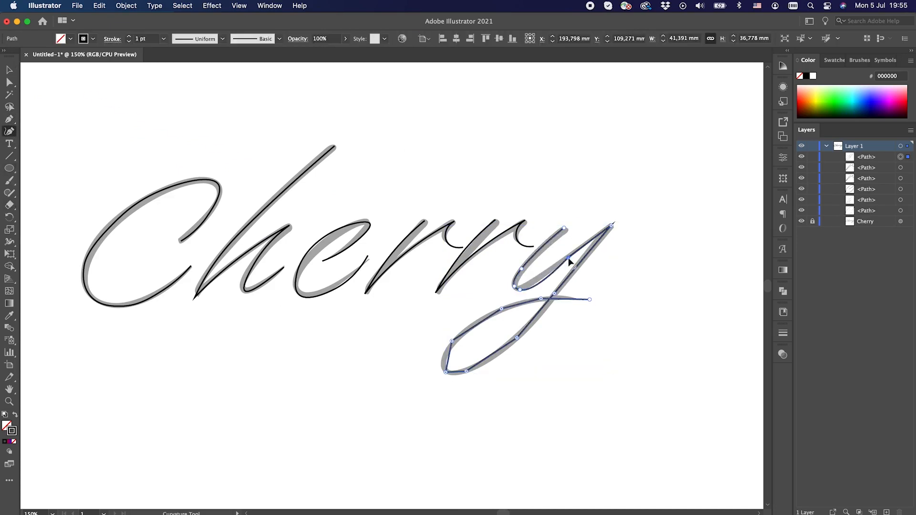
double_click(568, 257)
click(520, 289)
key(Delete)
drag(515, 286, 514, 288)
drag(564, 228, 566, 229)
drag(521, 268, 530, 259)
Smooth the descender and loop of the y path, removing the extra anchor on the loop's upper curve.
double_click(554, 294)
double_click(517, 338)
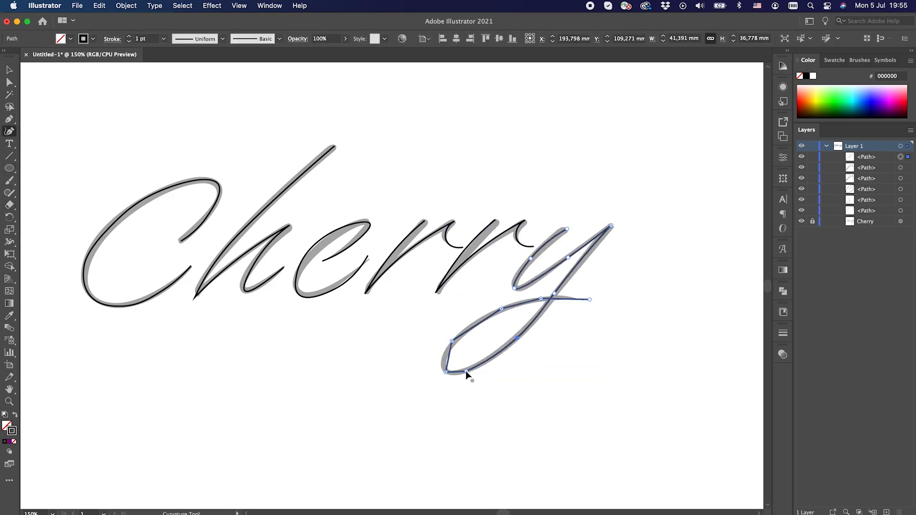
double_click(466, 371)
double_click(541, 298)
double_click(501, 308)
double_click(451, 341)
double_click(445, 372)
drag(445, 372, 442, 368)
click(505, 307)
key(Delete)
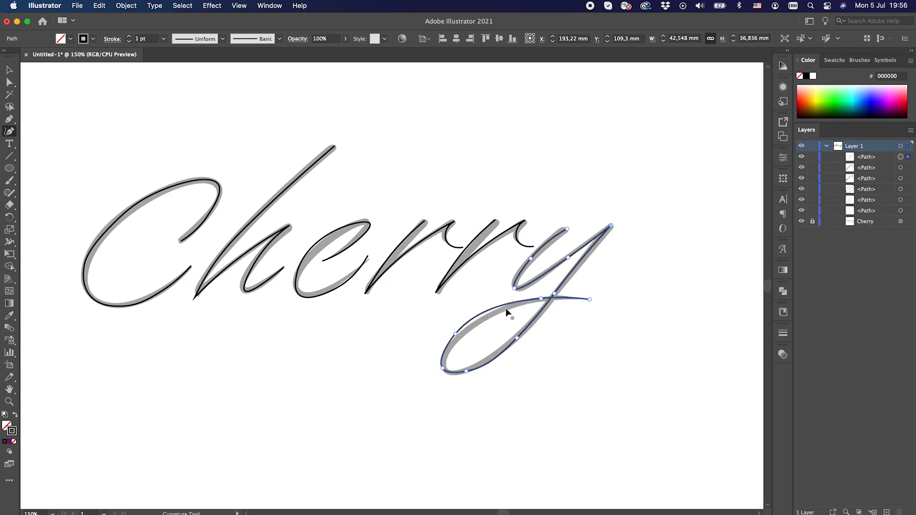
Extend the y's tail into a long downward swash and reshape its loop by adjusting the anchor points.
drag(589, 299, 676, 342)
click(457, 336)
key(Delete)
click(9, 70)
click(9, 131)
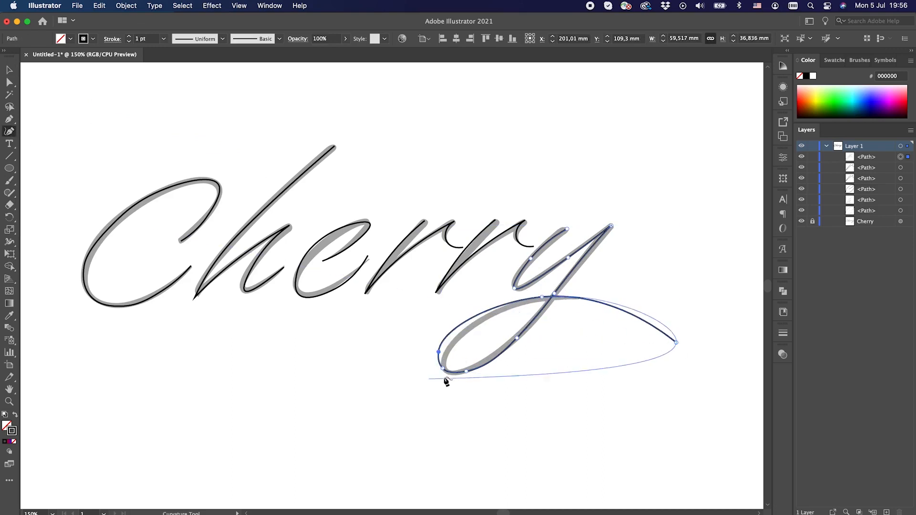
drag(443, 368, 445, 372)
Extend the inner end of the C path into a long swash sweeping down past the letter's outer side.
click(9, 70)
click(110, 227)
click(9, 132)
drag(180, 241, 1, 319)
scroll(173, 335, down, 1)
scroll(173, 334, down, 3)
scroll(173, 334, left, 2)
drag(55, 251, 25, 259)
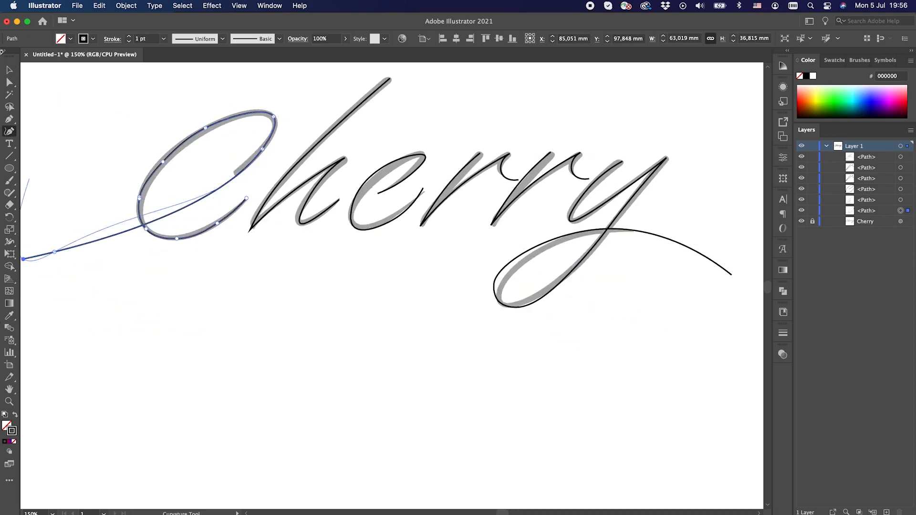
click(10, 70)
key(super+minus)
scroll(391, 286, right, 5)
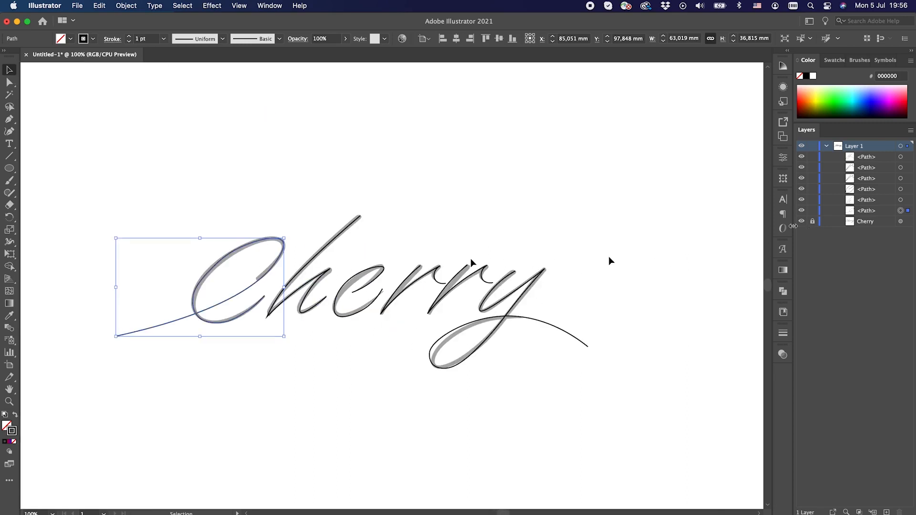
Vary the stroke thickness of the Cherry letter paths with the Width tool, thickening the C, h, e, both r's and the y.
key(a)
key(super+plus)
key(v)
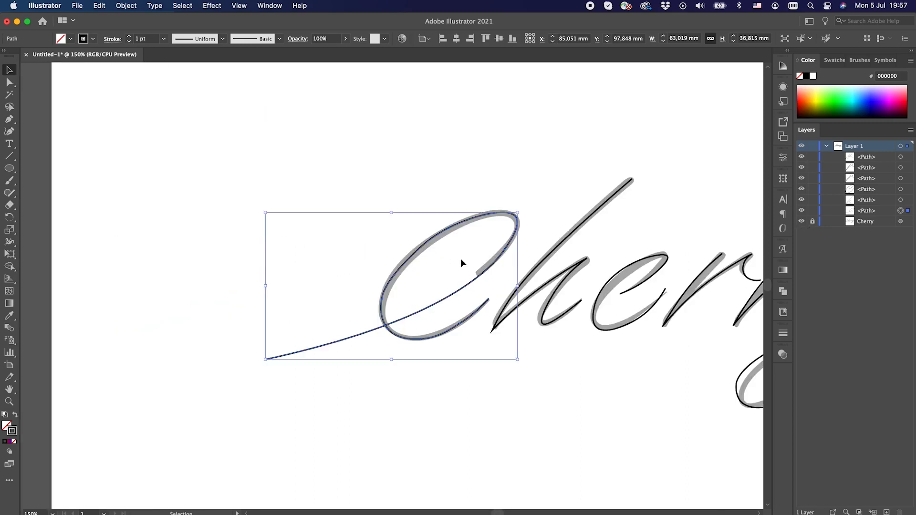
key(shift+w)
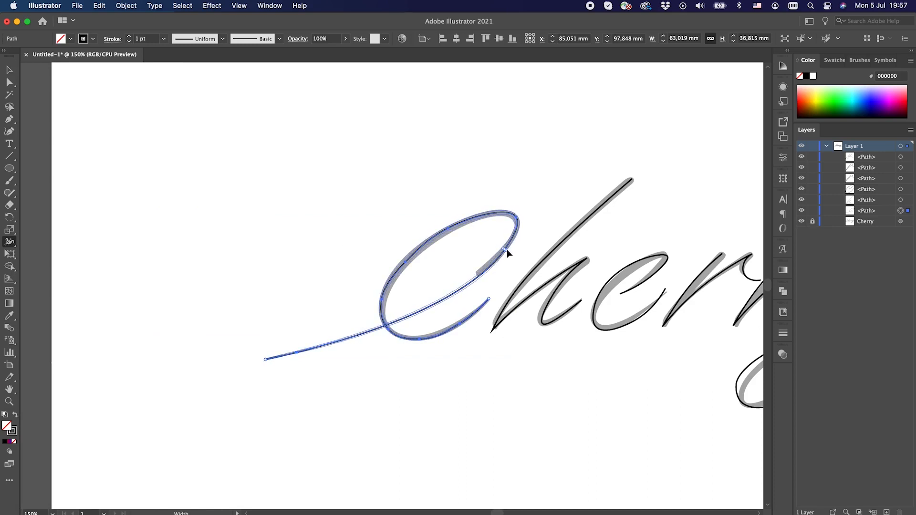
drag(506, 249, 506, 250)
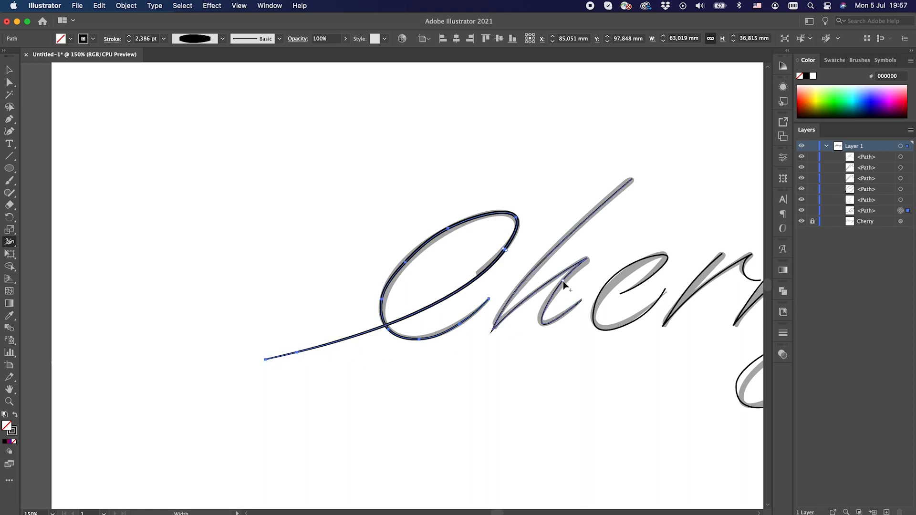
scroll(622, 271, right, 5)
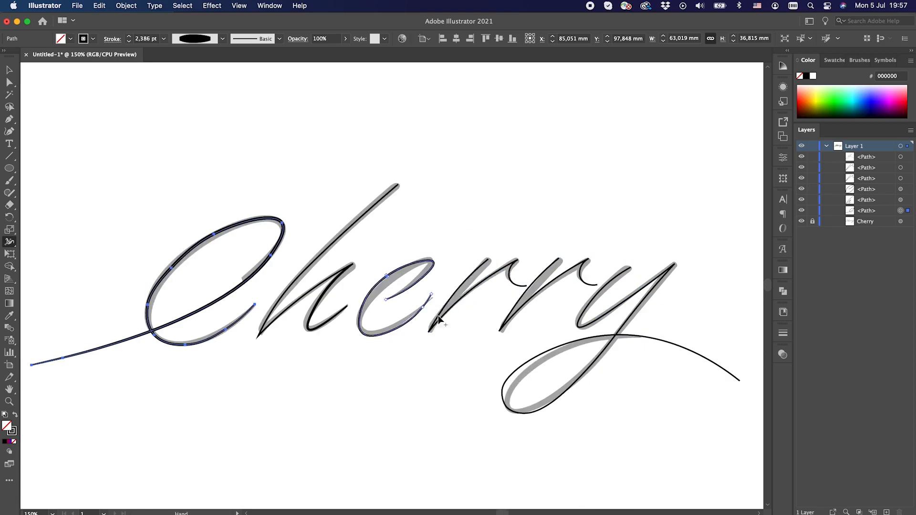
key(v)
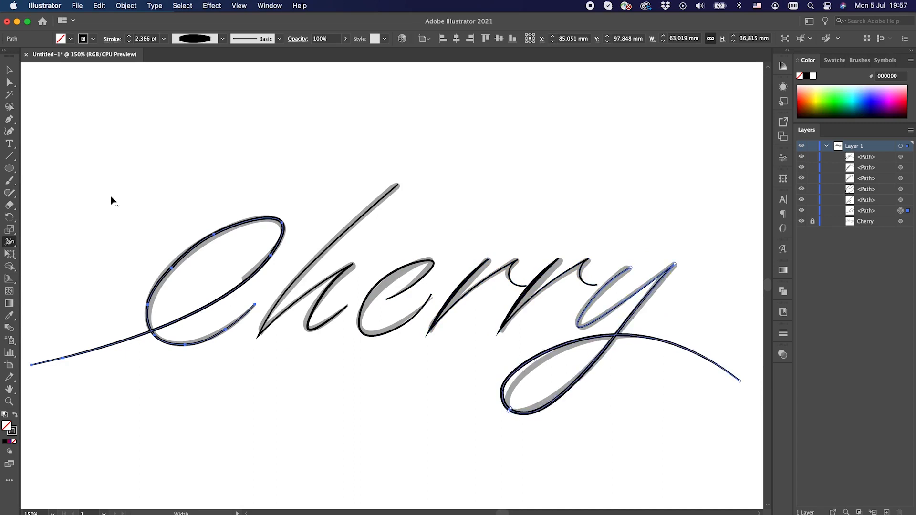
click(110, 198)
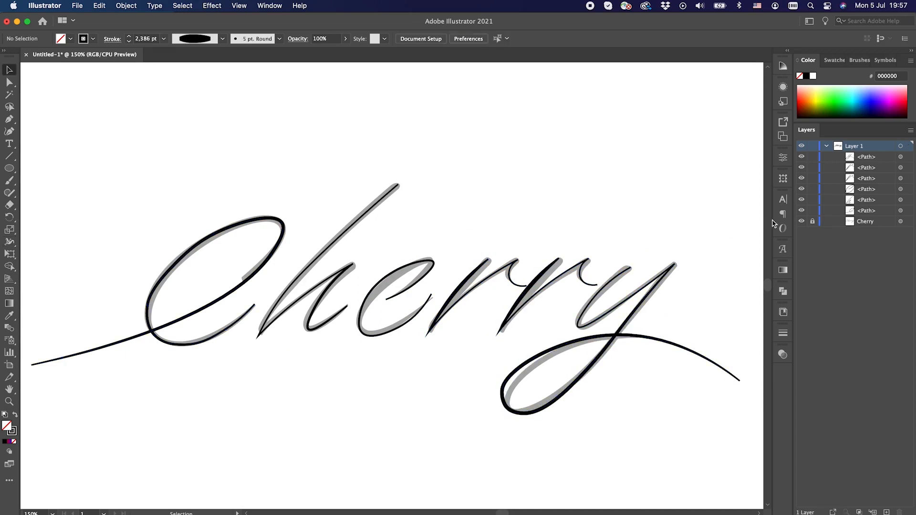
Hide and delete the grey Cherry reference lettering beneath the traced paths.
click(801, 222)
click(862, 223)
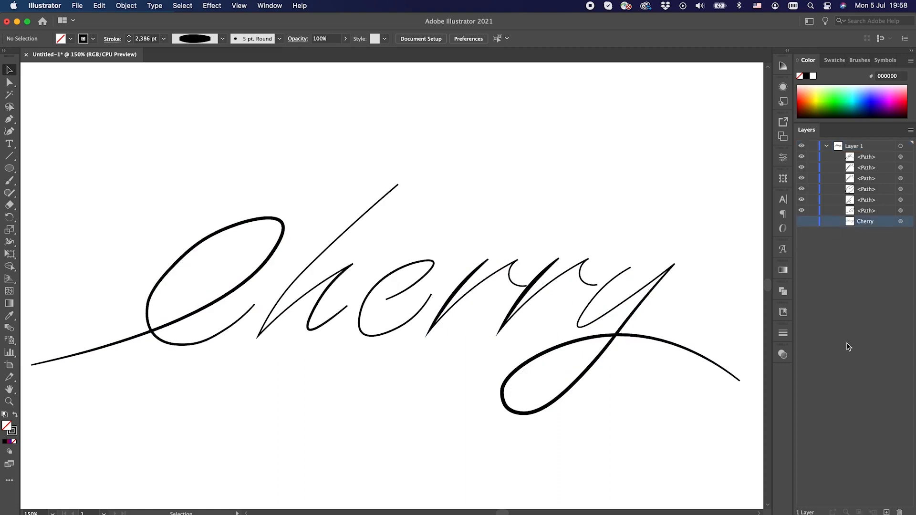
click(899, 512)
Move all the Cherry letter paths together into the upper part of the artboard.
key(super+1)
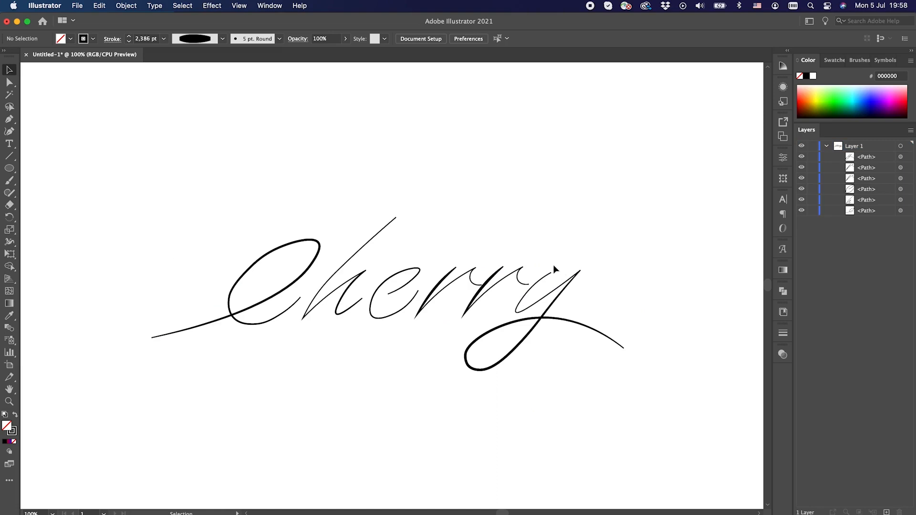
key(super+minus)
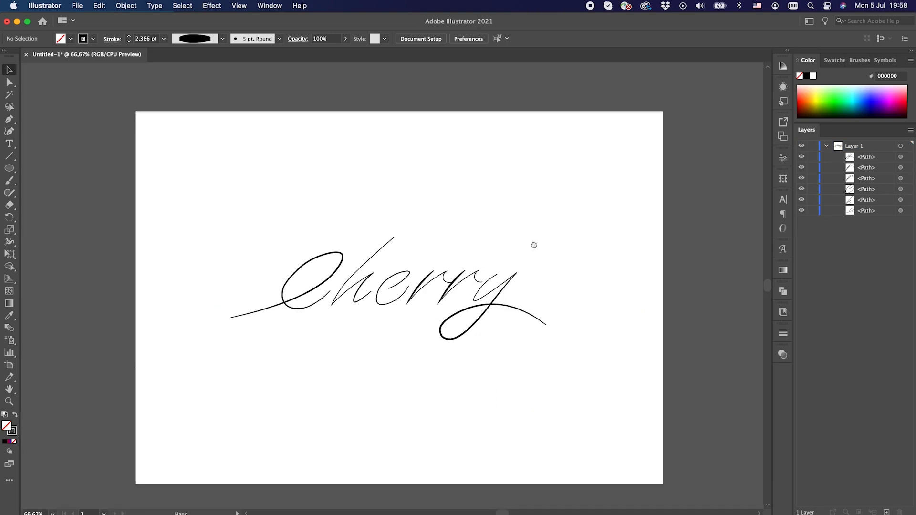
scroll(534, 229, down, 5)
mouse_move(540, 175)
mouse_down()
mouse_move(287, 267)
mouse_move(232, 299)
mouse_up()
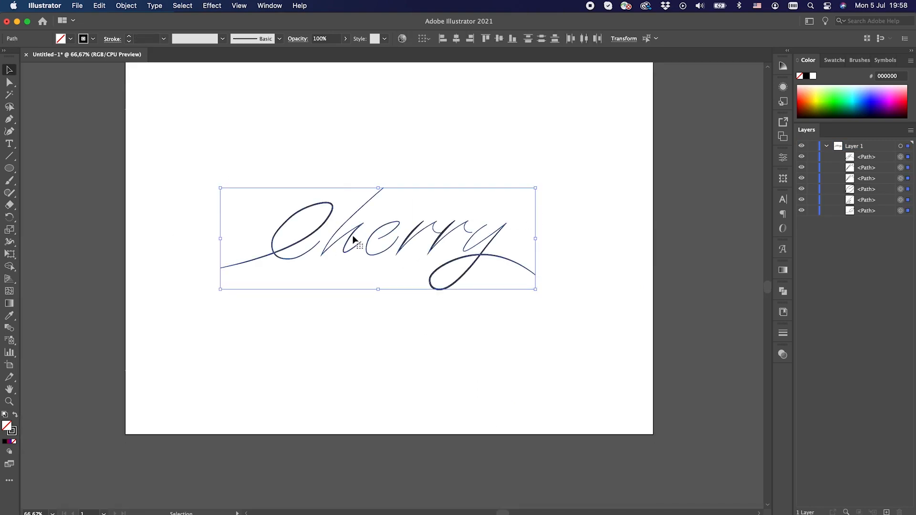
drag(354, 239, 360, 210)
click(522, 306)
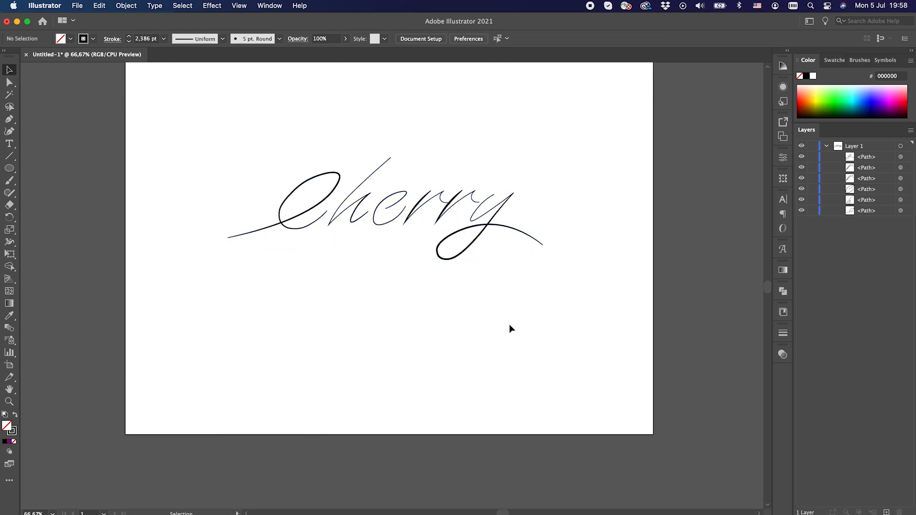
Draw a circle about 6.6 mm wide near the artboard's lower-left corner, with no stroke and a gradient fill.
click(10, 168)
drag(179, 406, 179, 407)
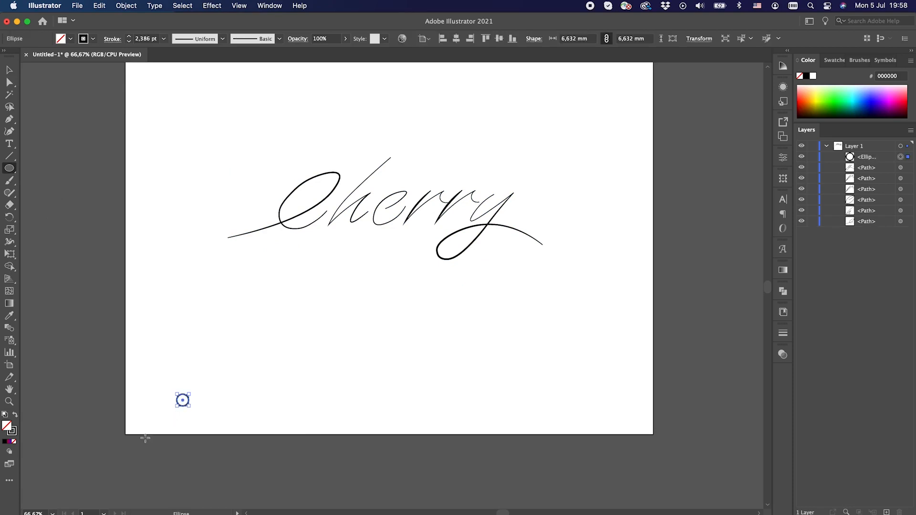
click(12, 442)
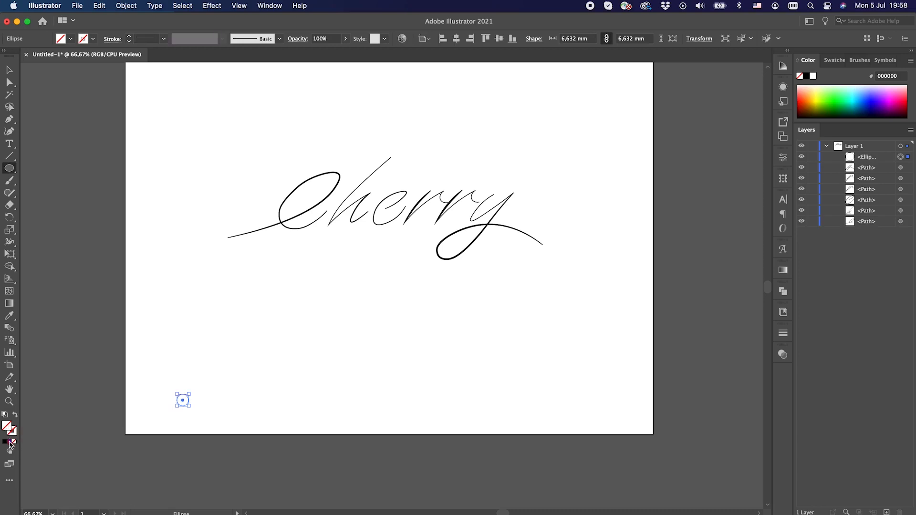
click(8, 441)
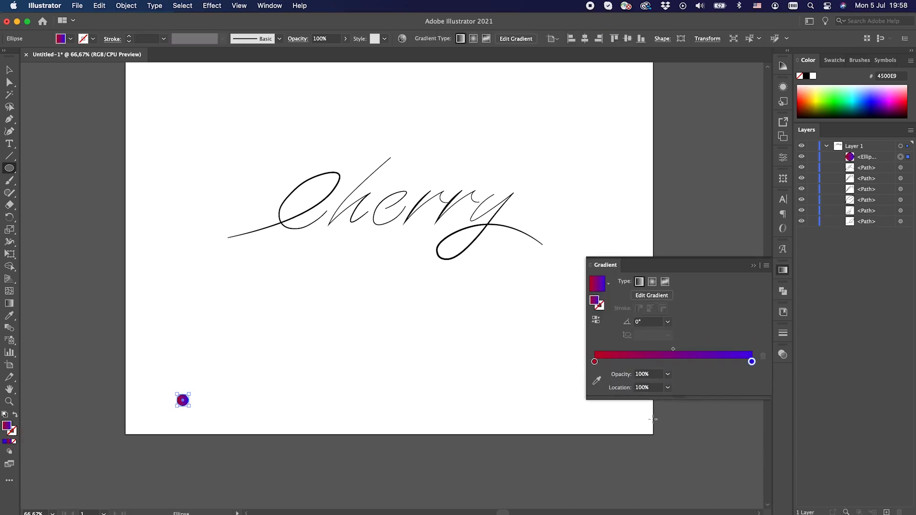
Recolor the circle's gradient to run from light blue 00D0FF to dark blue 003AE9.
double_click(594, 362)
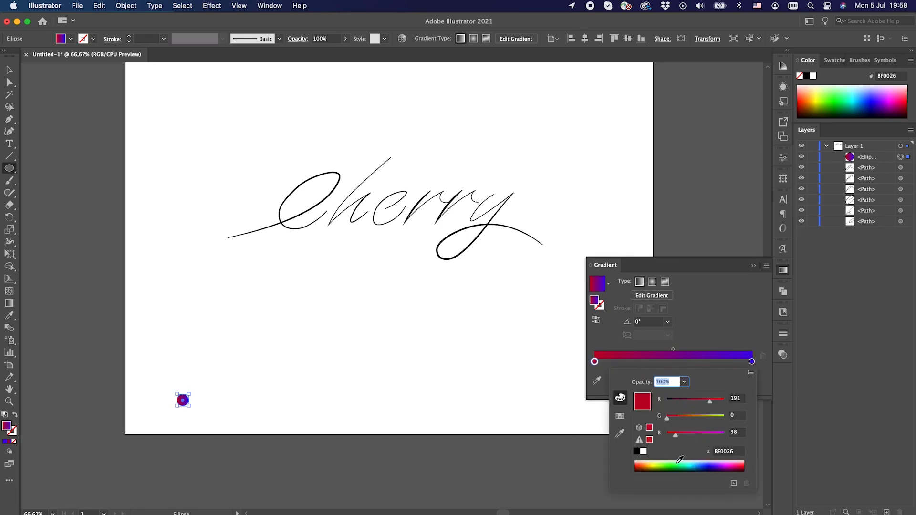
click(697, 461)
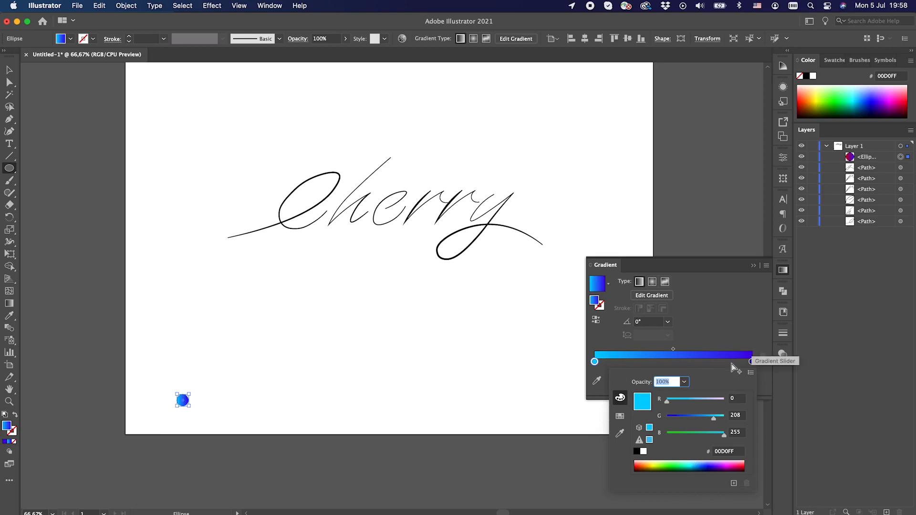
click(752, 362)
click(752, 362)
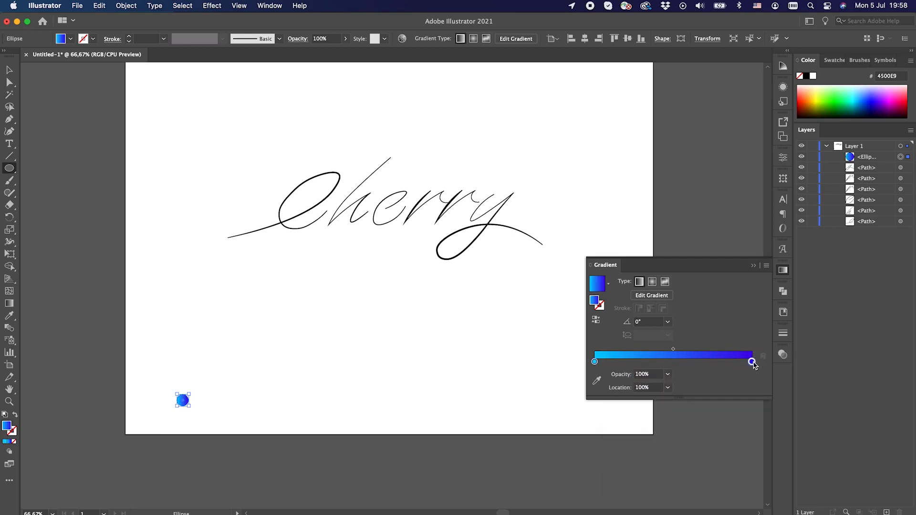
mouse_move(668, 420)
mouse_down()
mouse_move(690, 421)
mouse_move(692, 406)
mouse_move(668, 405)
mouse_move(680, 421)
mouse_up()
click(740, 340)
click(753, 265)
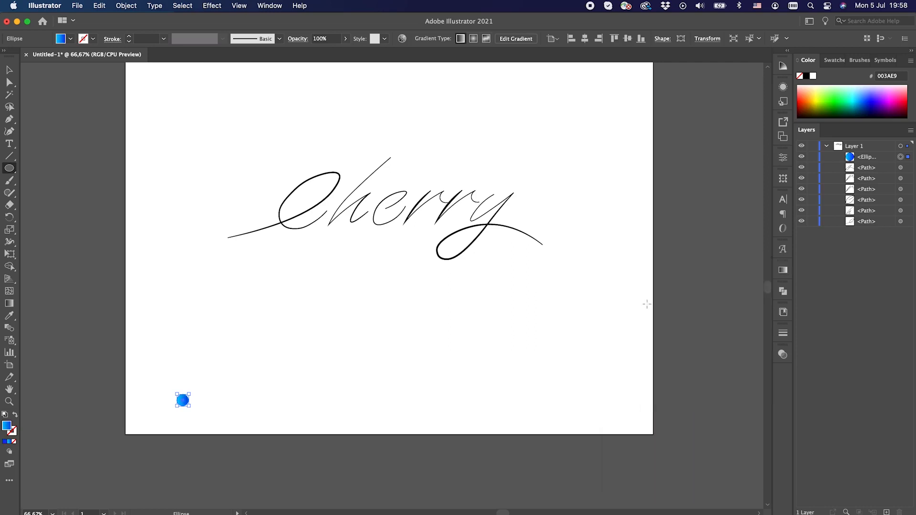
Duplicate the gradient circle horizontally, placing the copy just to the right of the original.
click(9, 70)
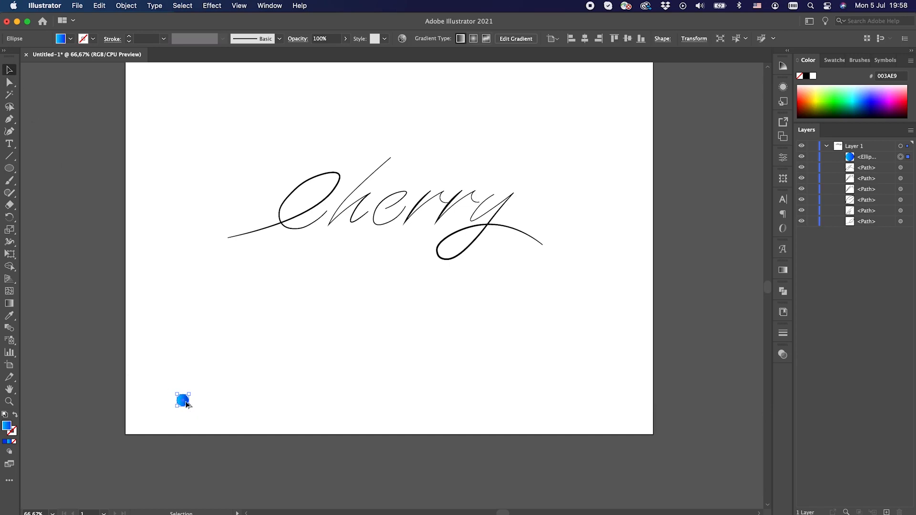
drag(187, 404, 203, 405)
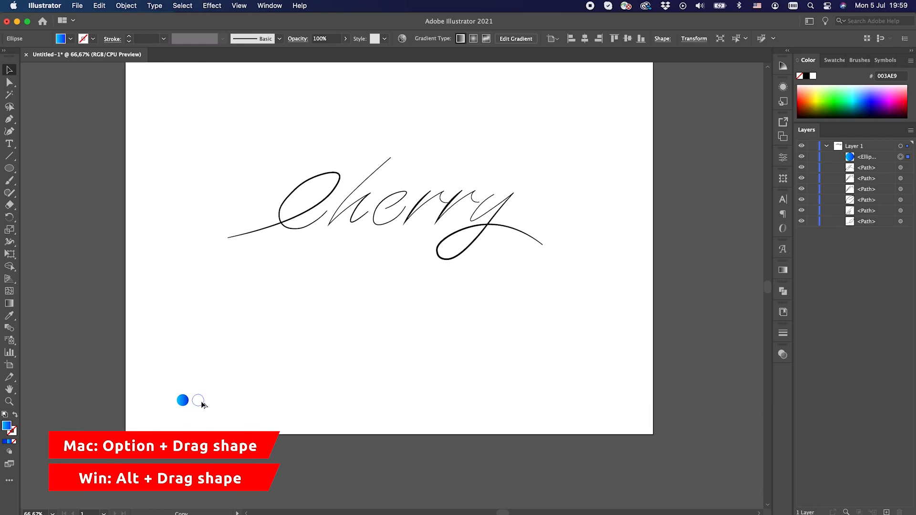
drag(201, 403, 203, 404)
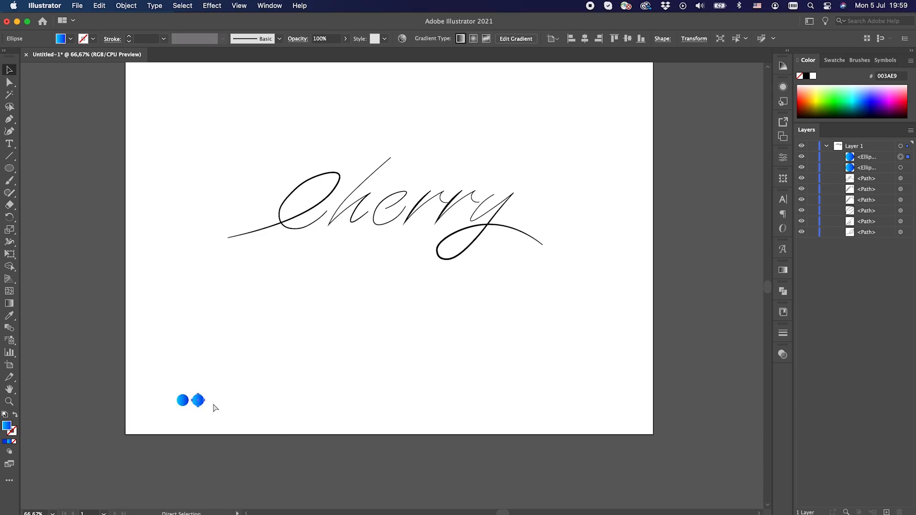
Repeat the duplication to build an evenly spaced horizontal row of 24 circles across the artboard.
key(super+d)
key(super+d)
key(super+d)
key(super+d)
key(super+d)
key(super+d)
key(super+d)
key(super+d)
key(super+d)
key(super+d)
key(super+d)
key(super+d)
key(super+d)
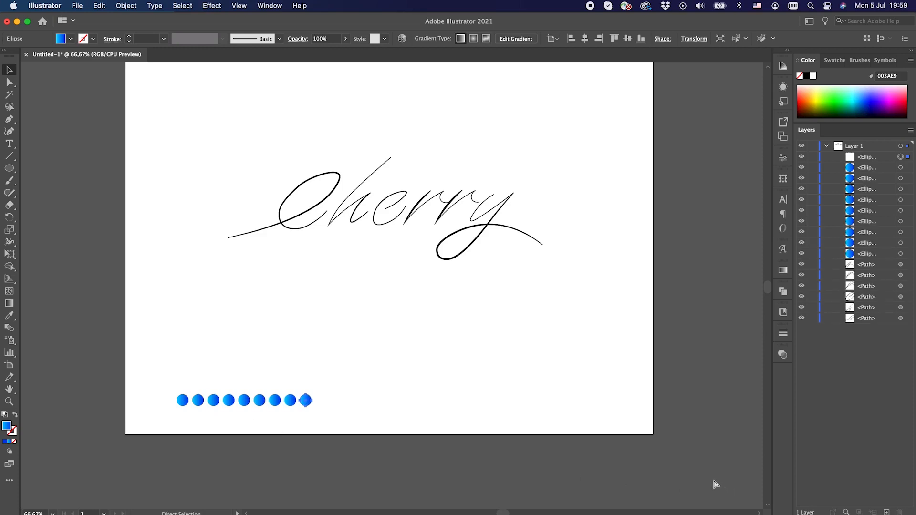
key(super+d)
key(super+d)
key(super+d)
key(super+d)
key(super+d)
key(super+d)
key(super+d)
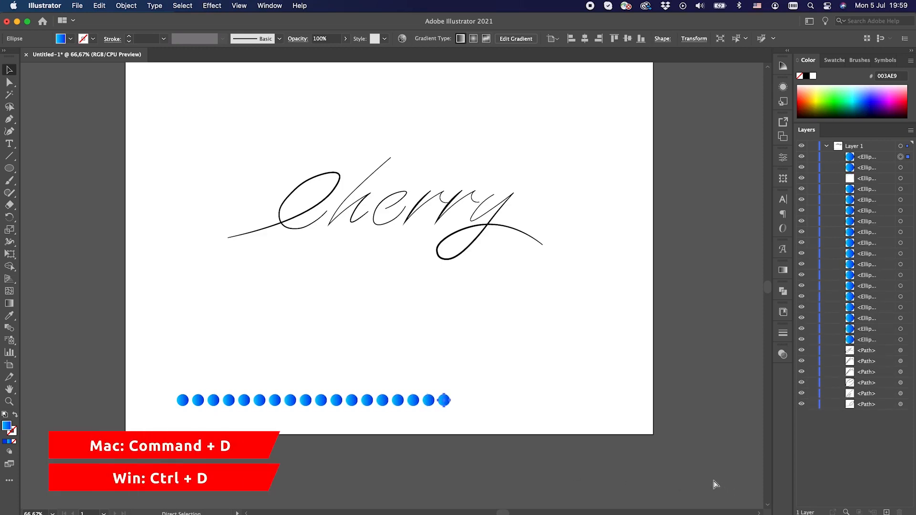
key(super+d)
key(super+d)
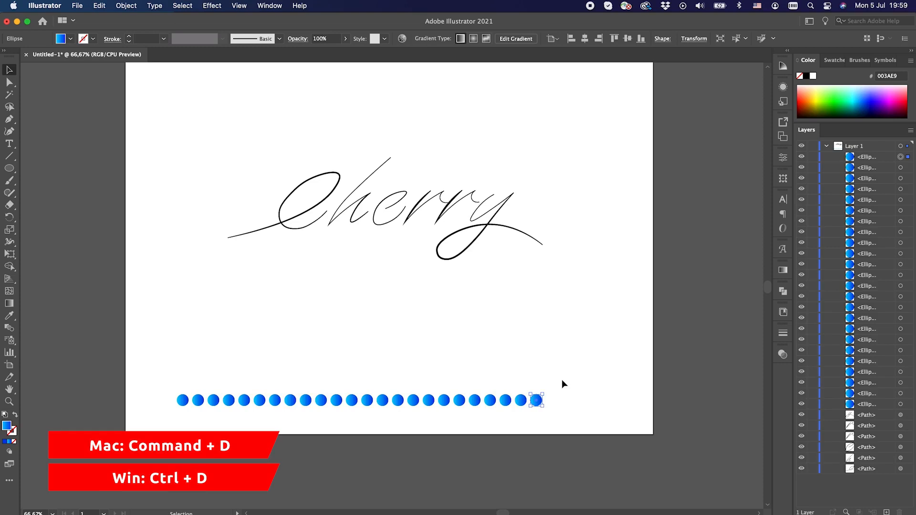
Select the whole row of circles and set the blend spacing to Specified Steps with 22 steps.
drag(561, 379, 167, 411)
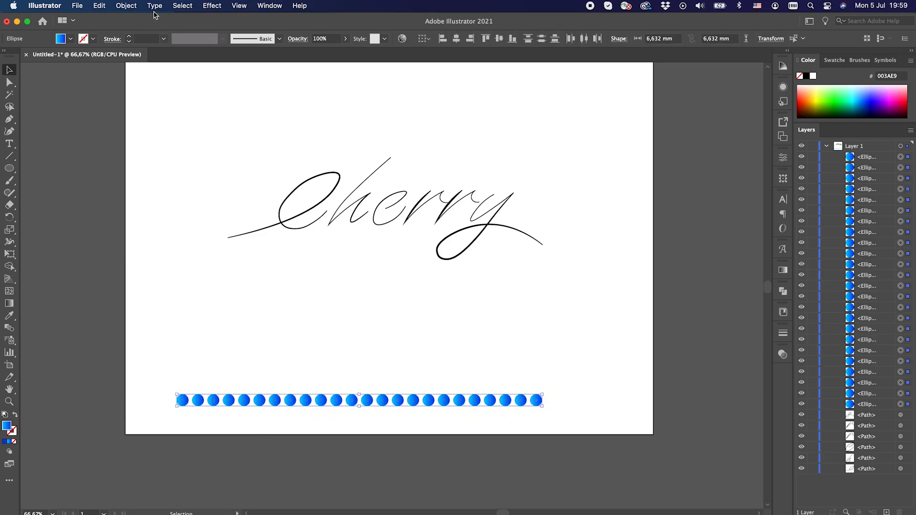
click(127, 5)
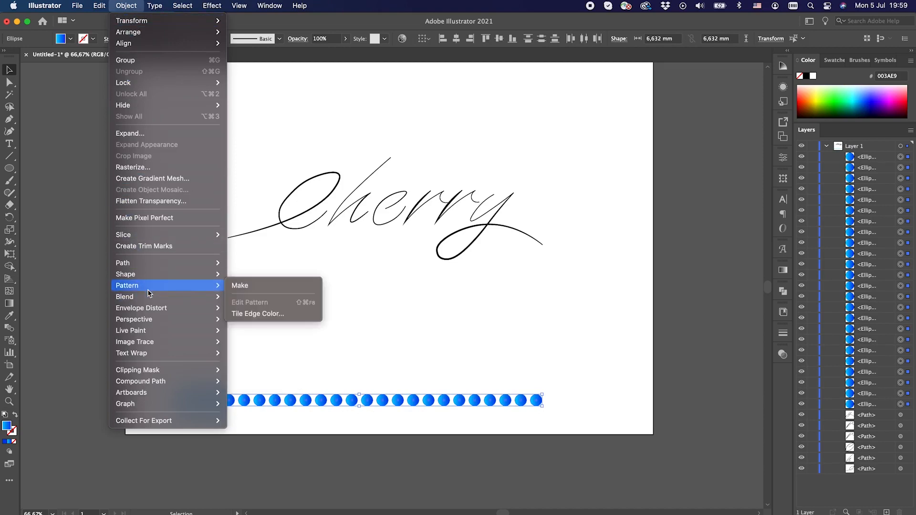
mouse_move(152, 302)
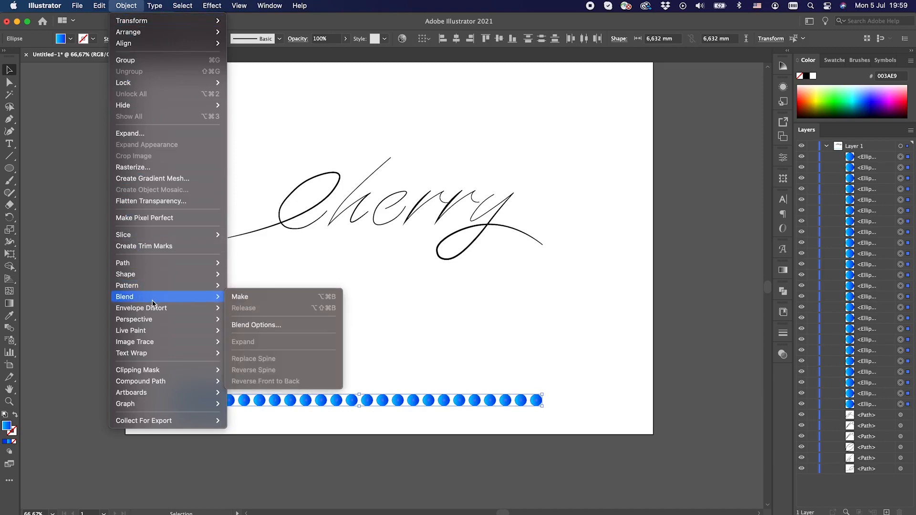
click(274, 327)
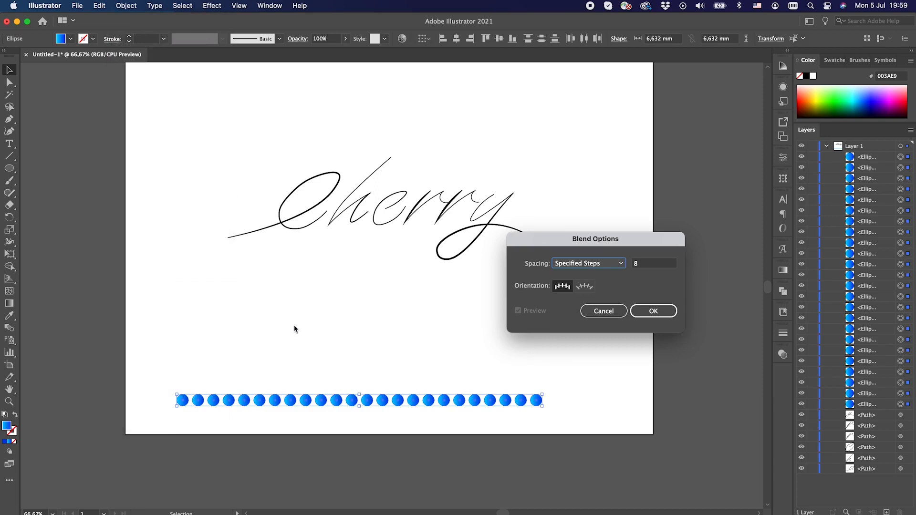
click(621, 265)
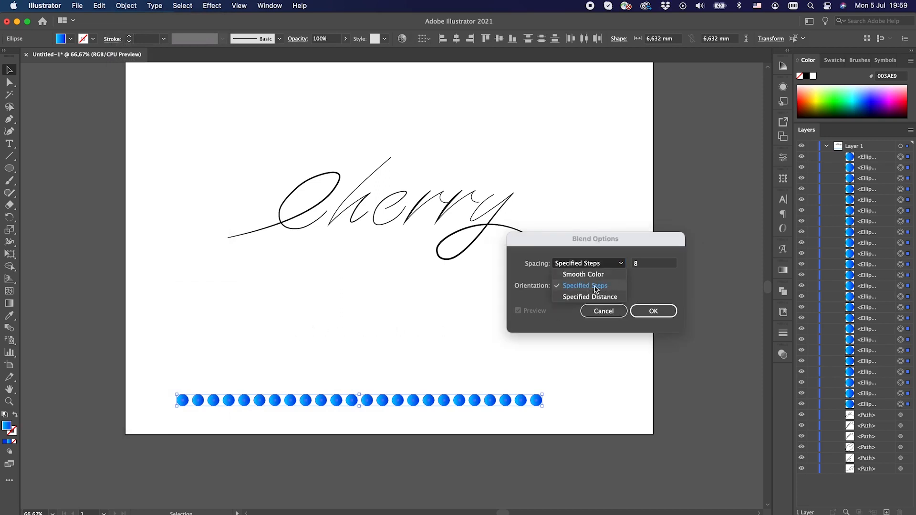
click(608, 289)
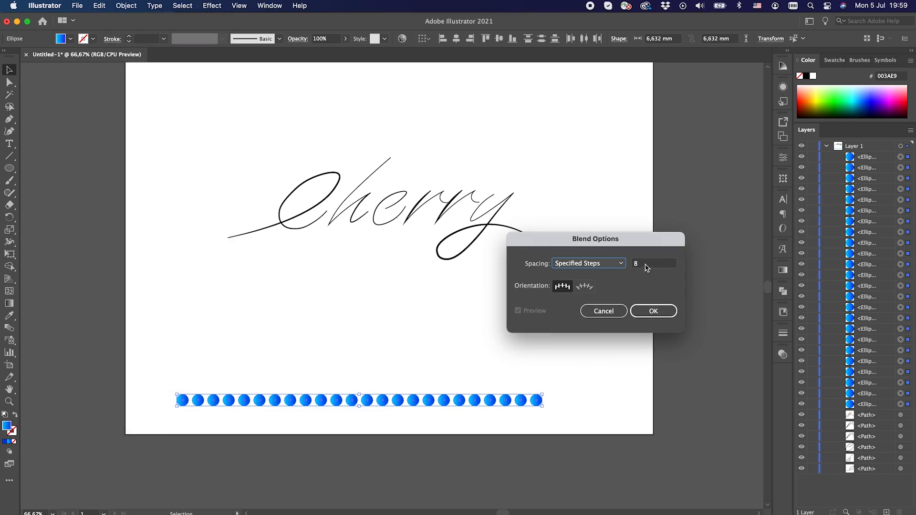
click(645, 265)
text(22)
click(660, 311)
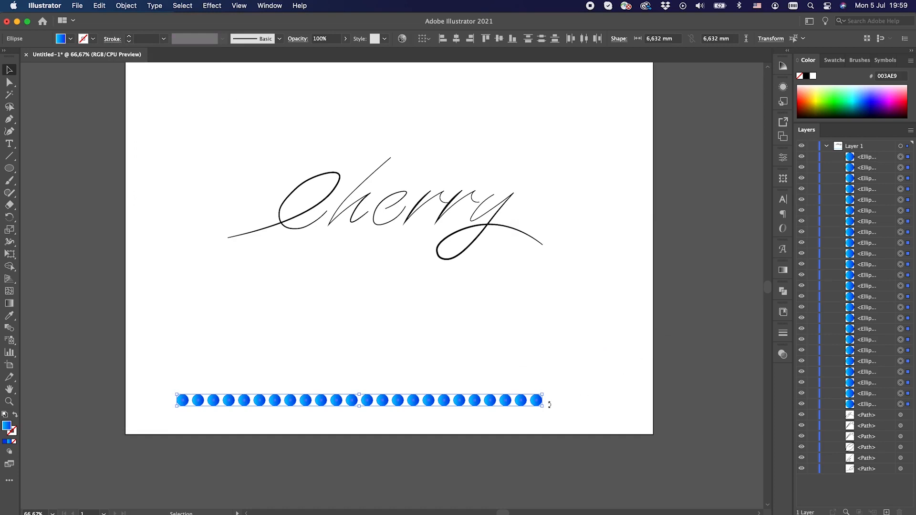
Make a blend from the selected circles to form a continuous blue bar, and deselect it.
click(125, 6)
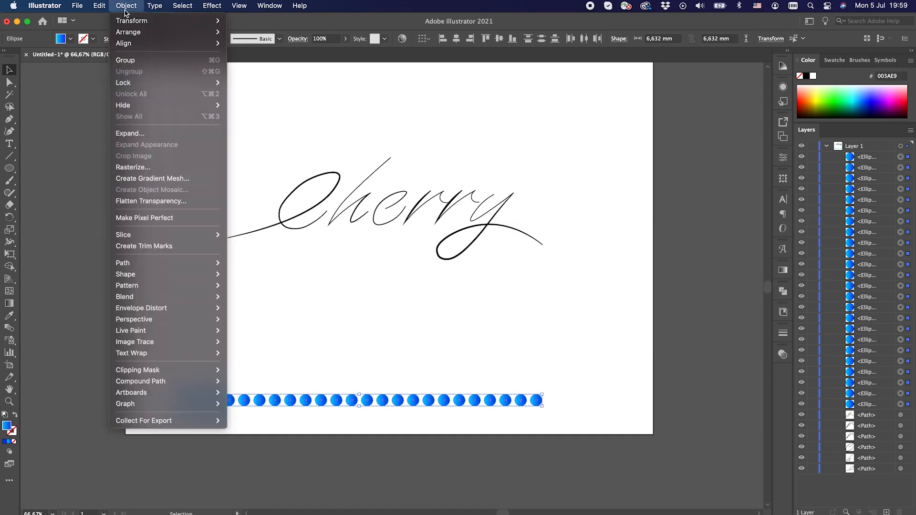
mouse_move(148, 298)
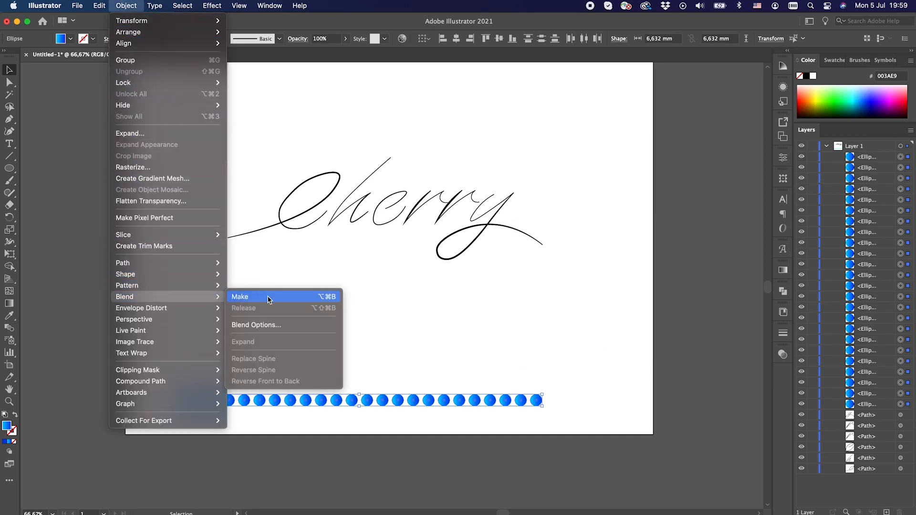
click(285, 296)
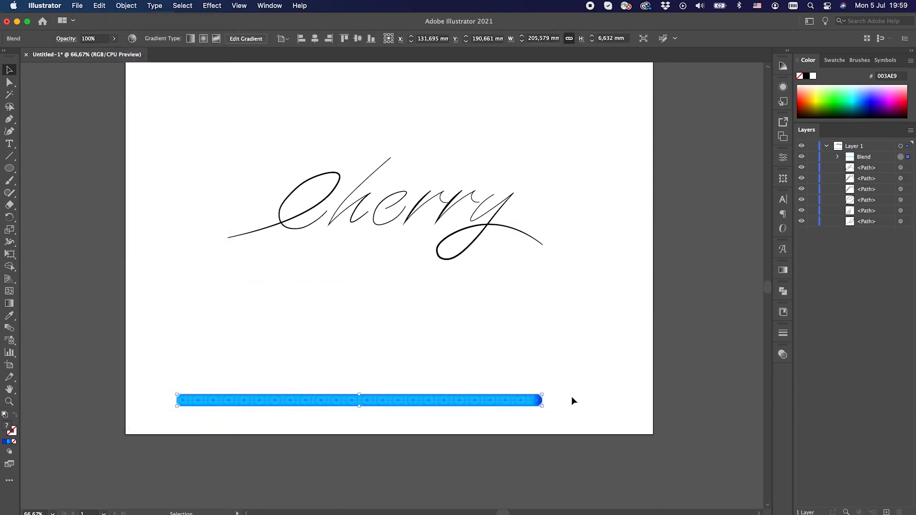
click(569, 411)
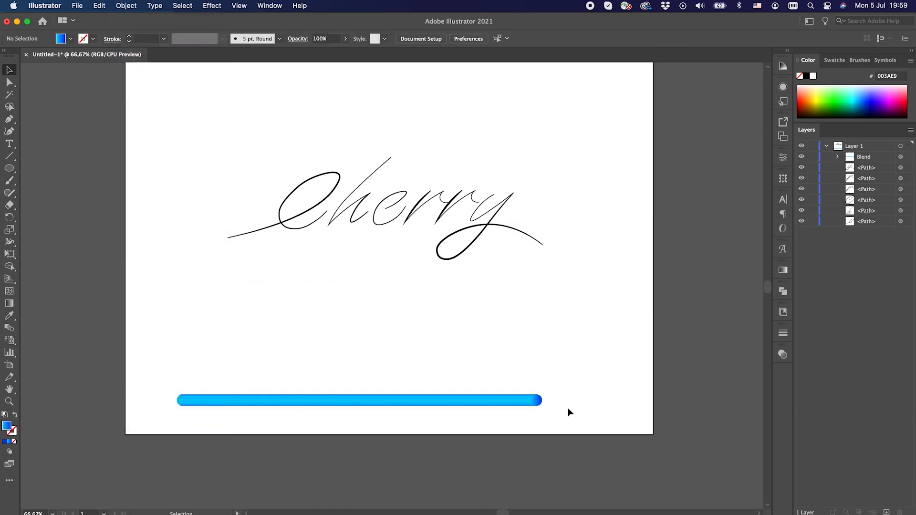
Duplicate the blue blend bar, placing the copy just above the original, and deselect it.
click(445, 405)
drag(436, 403, 434, 389)
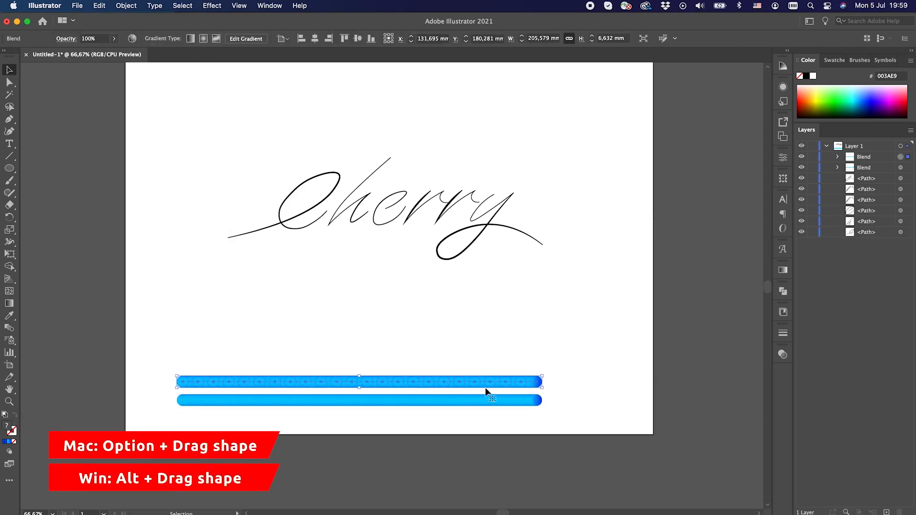
click(577, 388)
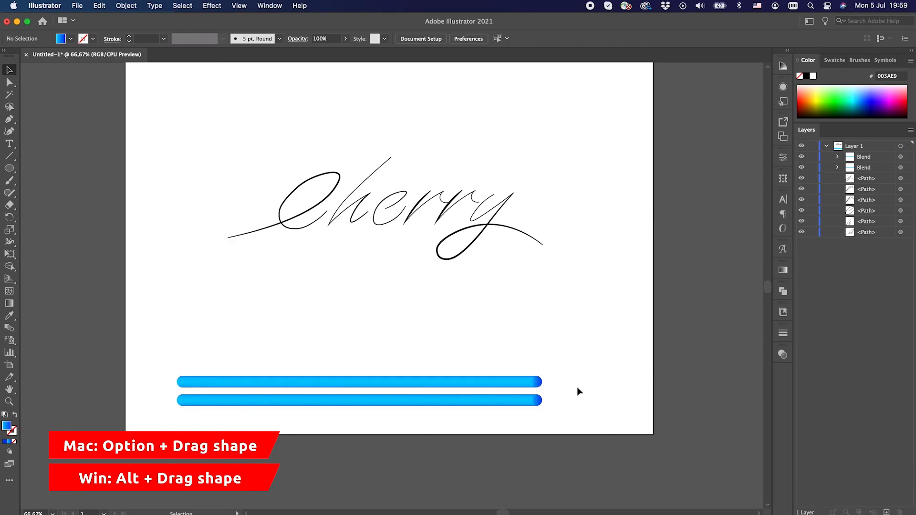
Select the upper blend bar together with the letter C path and replace the blend's spine with that path.
click(533, 381)
click(300, 217)
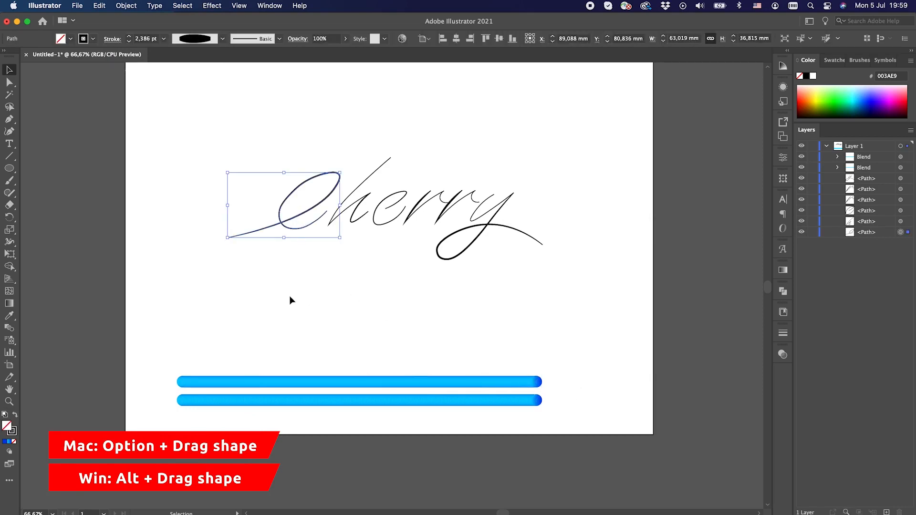
drag(293, 143, 218, 386)
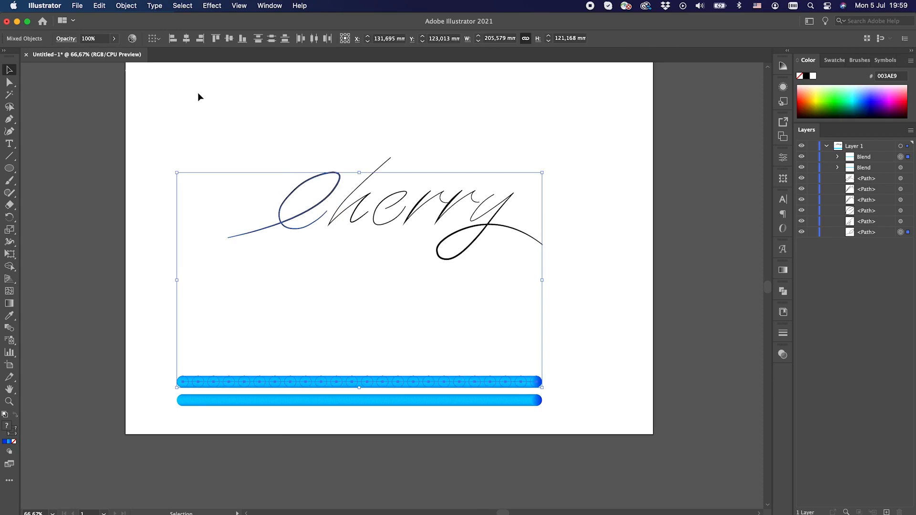
click(126, 6)
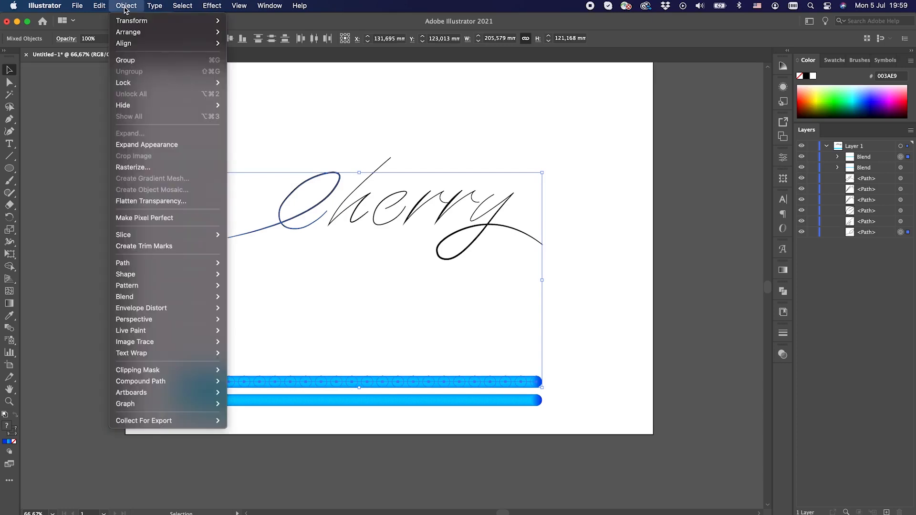
mouse_move(132, 299)
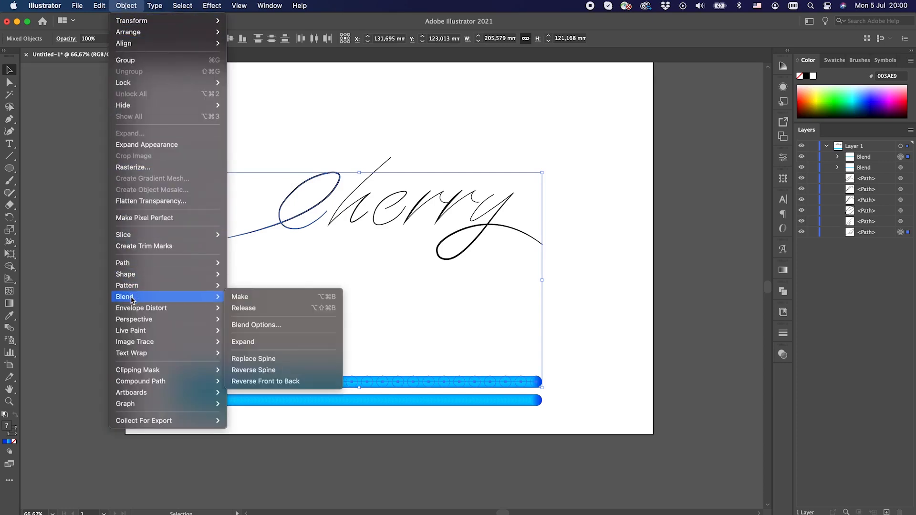
click(284, 360)
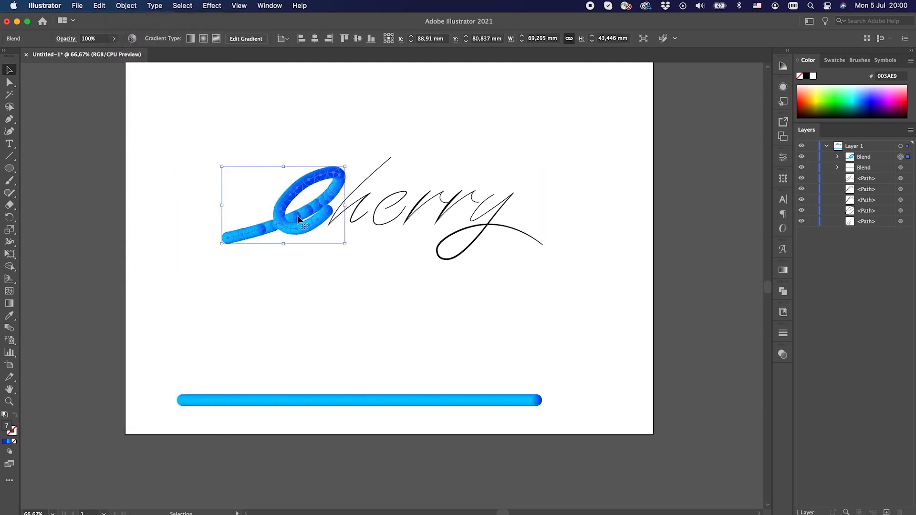
Set the C blend's spacing to Specified Steps with 300 steps, and deselect it.
click(121, 7)
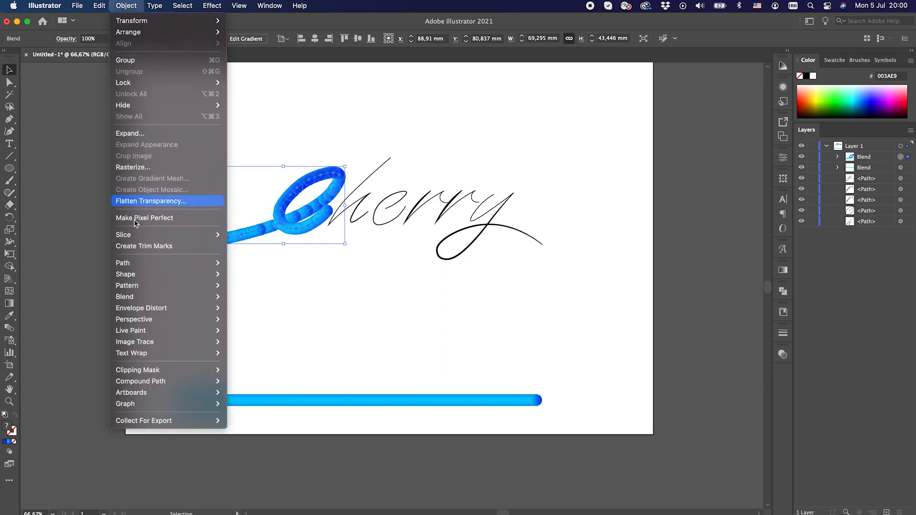
mouse_move(141, 300)
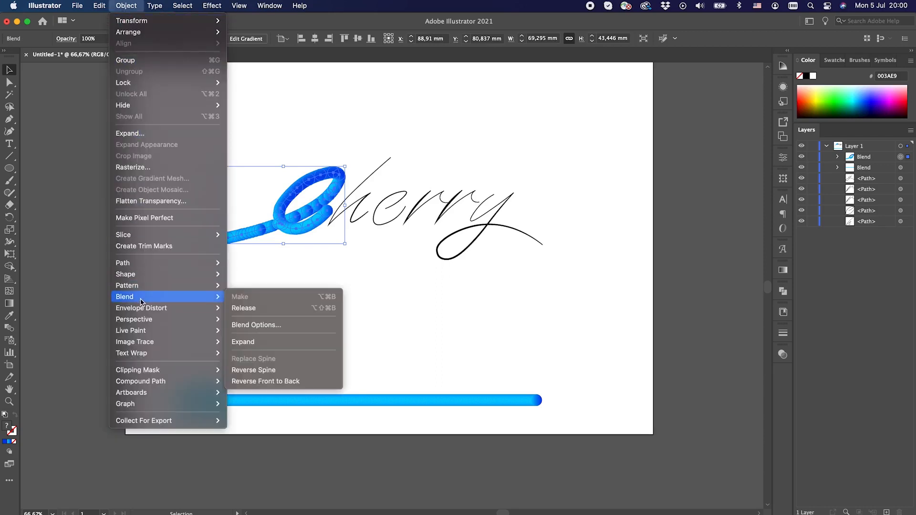
click(271, 326)
double_click(644, 265)
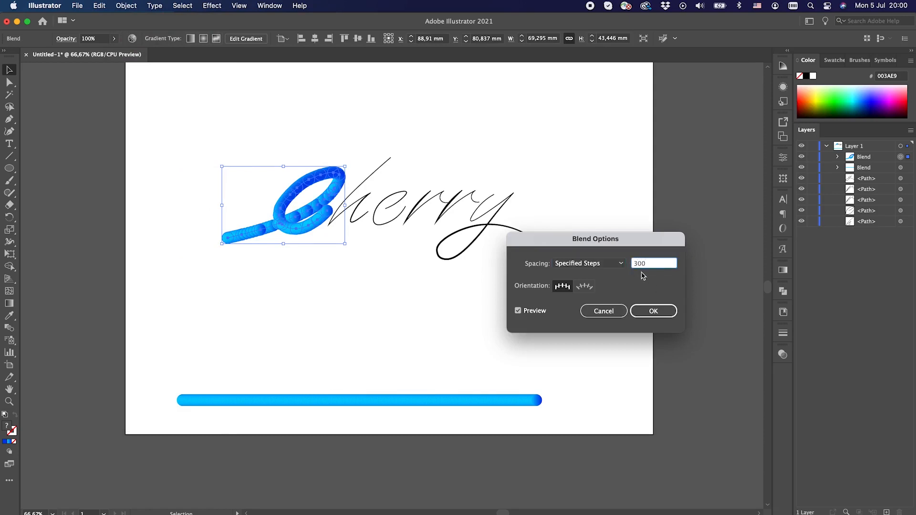
click(651, 313)
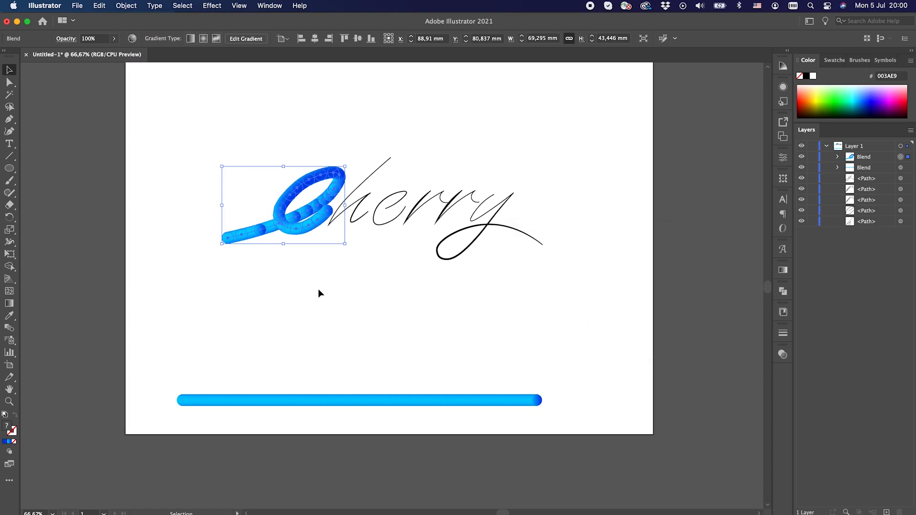
click(304, 288)
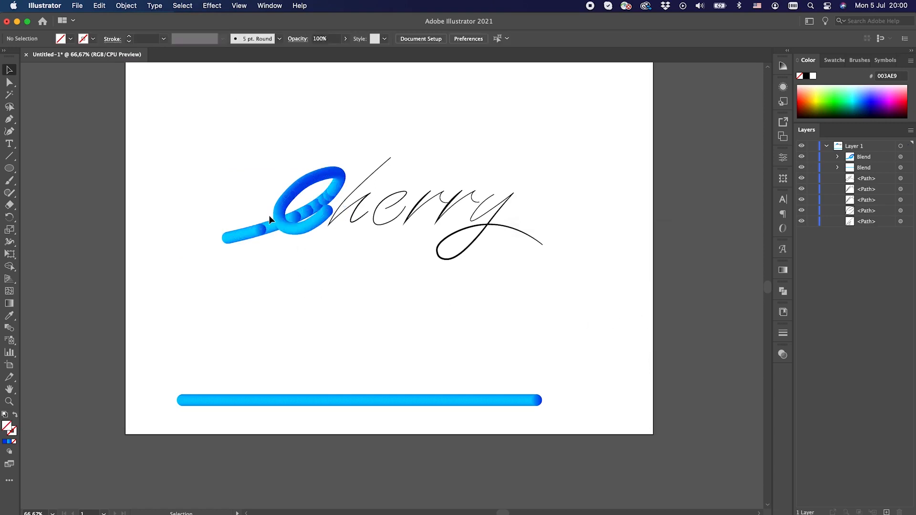
Isolate the C blend and delete the dark circle interrupting the gradient on its tail.
key(super+1)
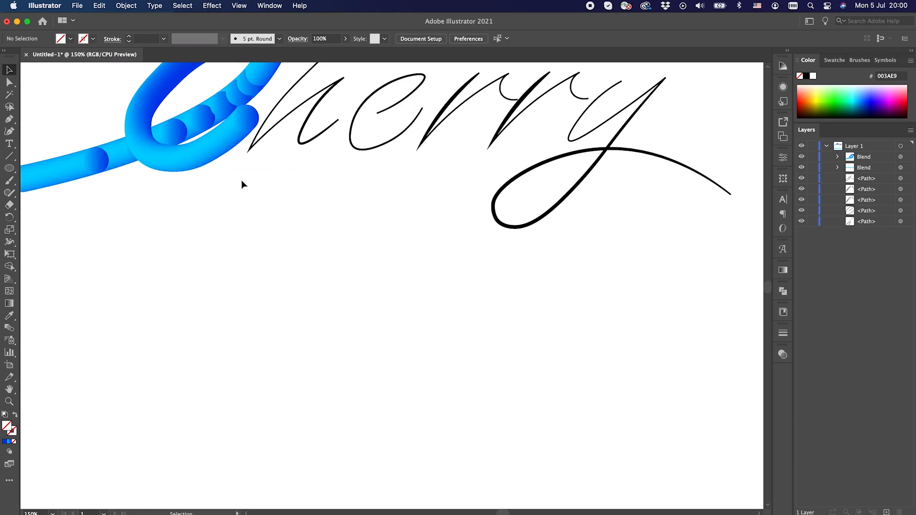
drag(238, 176, 405, 313)
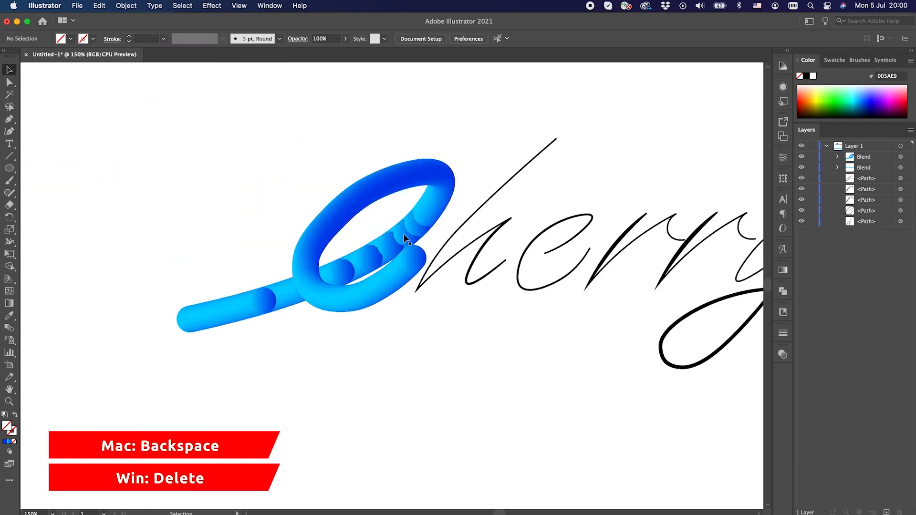
click(265, 306)
double_click(270, 308)
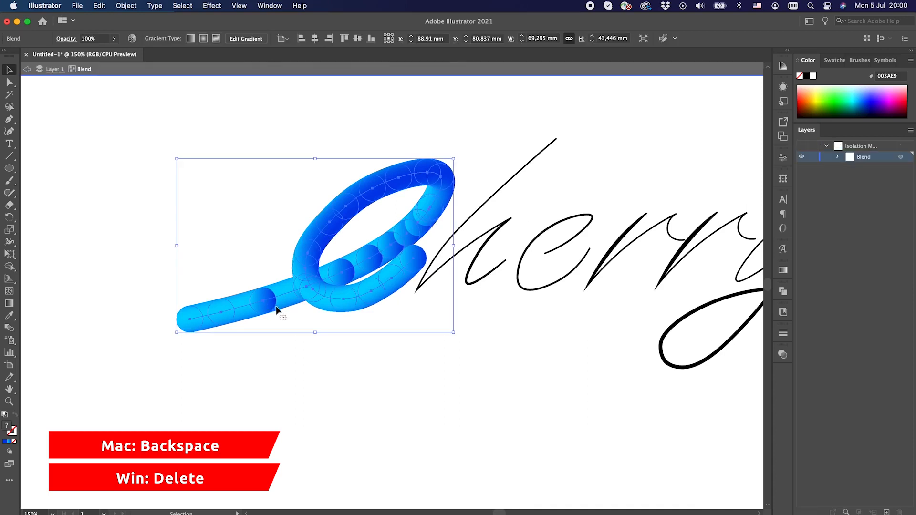
click(269, 305)
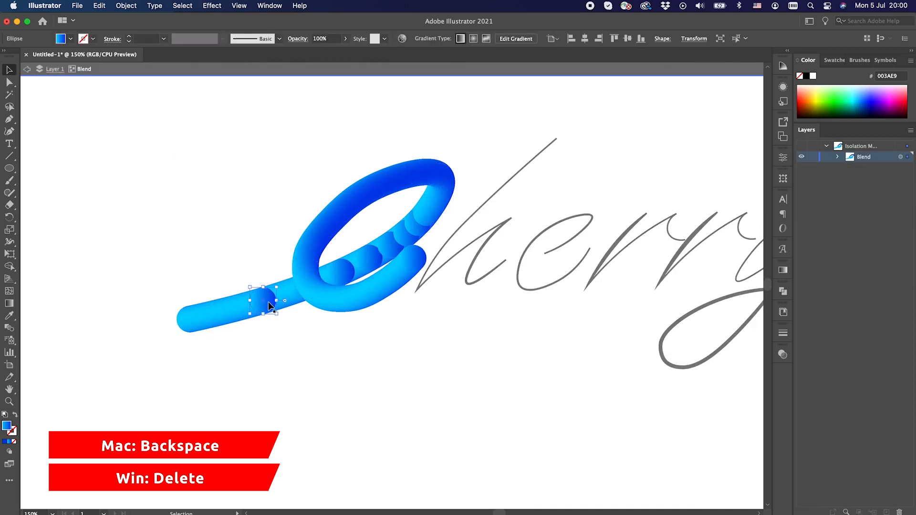
key(BackSpace)
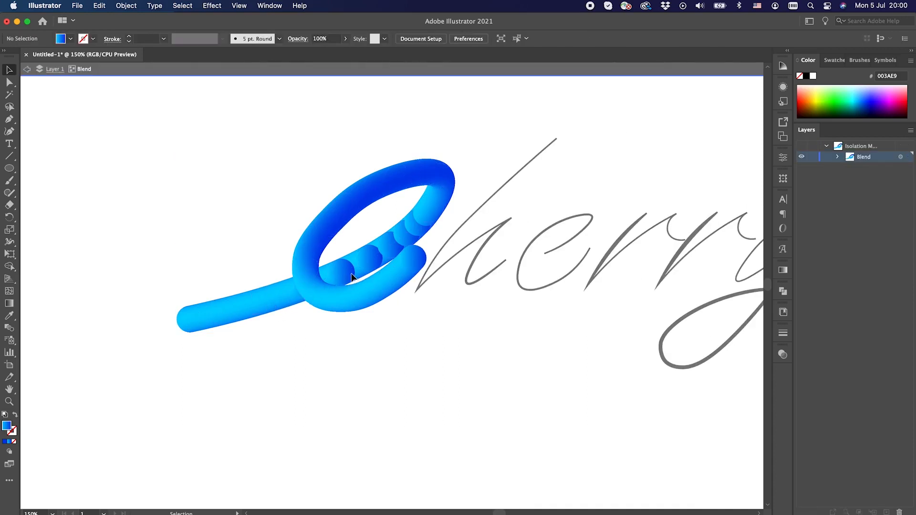
Delete the remaining circles that interrupt the gradient along the C's inner diagonal stroke and on its upper loop.
drag(352, 277, 387, 252)
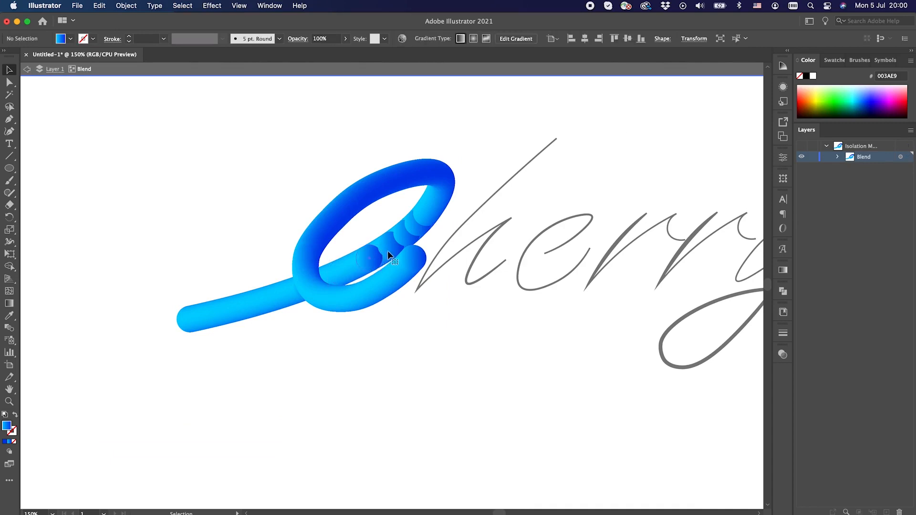
click(383, 258)
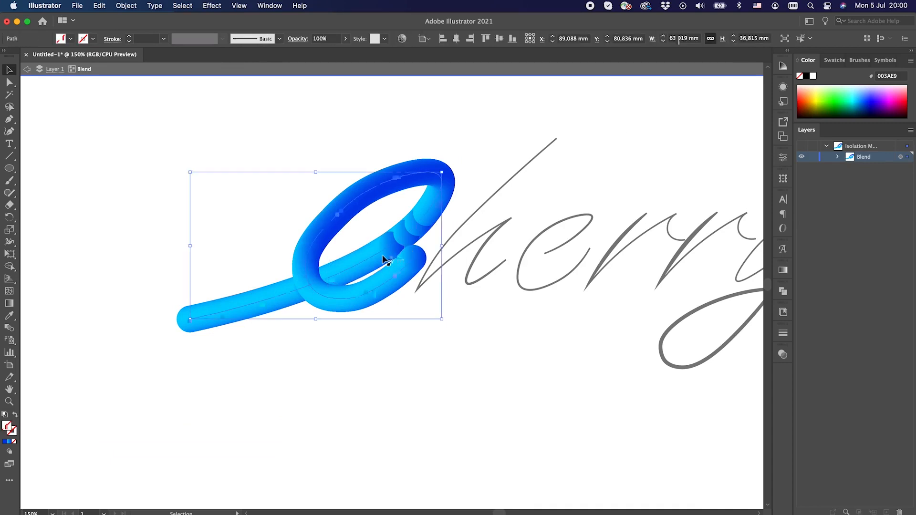
click(393, 252)
key(BackSpace)
click(411, 241)
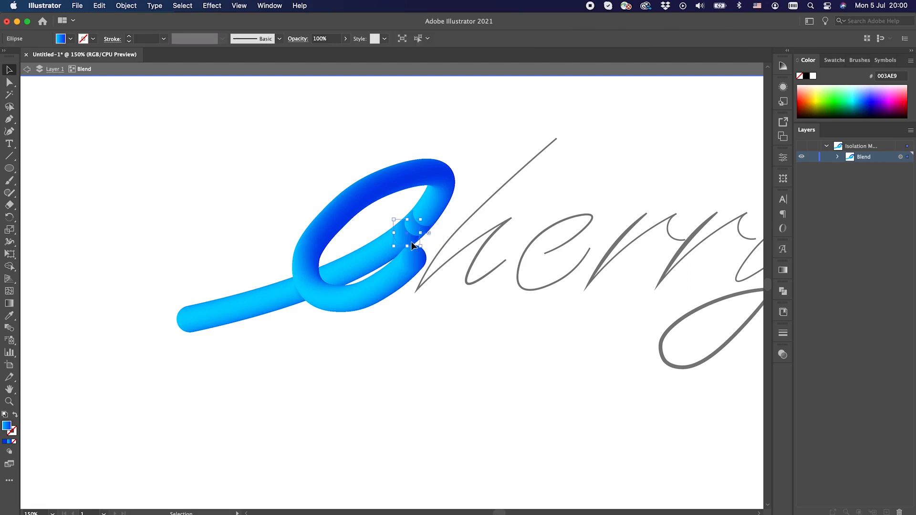
drag(408, 241, 433, 222)
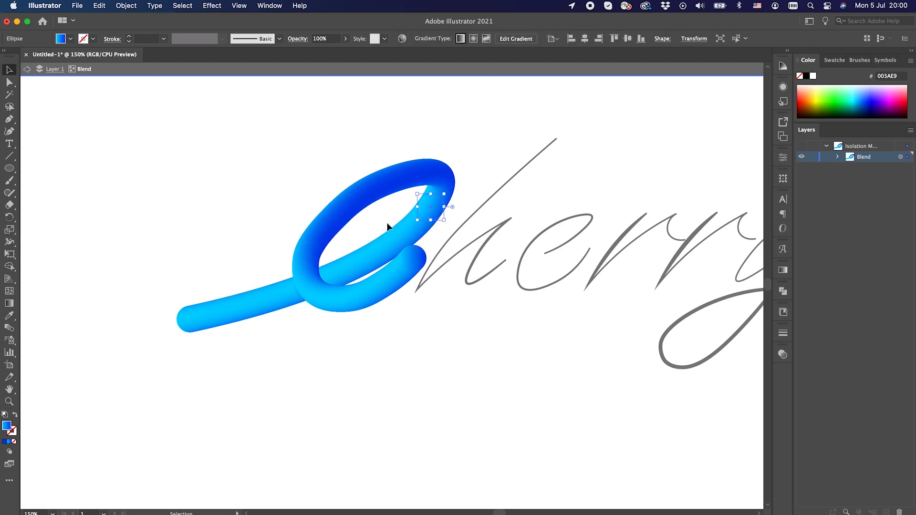
click(350, 208)
click(329, 227)
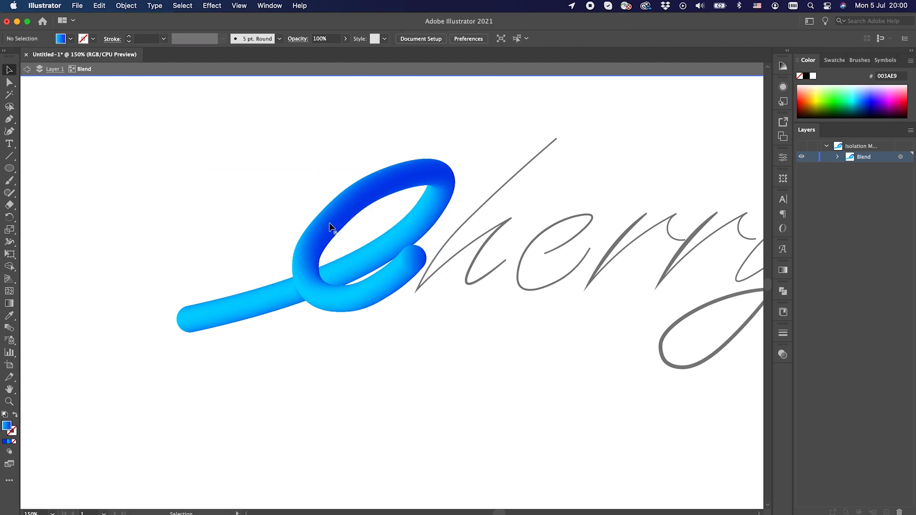
Nudge the spine's anchor point on the C's upper loop slightly outward with the Curvature tool.
click(305, 247)
click(309, 262)
click(10, 131)
click(9, 69)
click(341, 193)
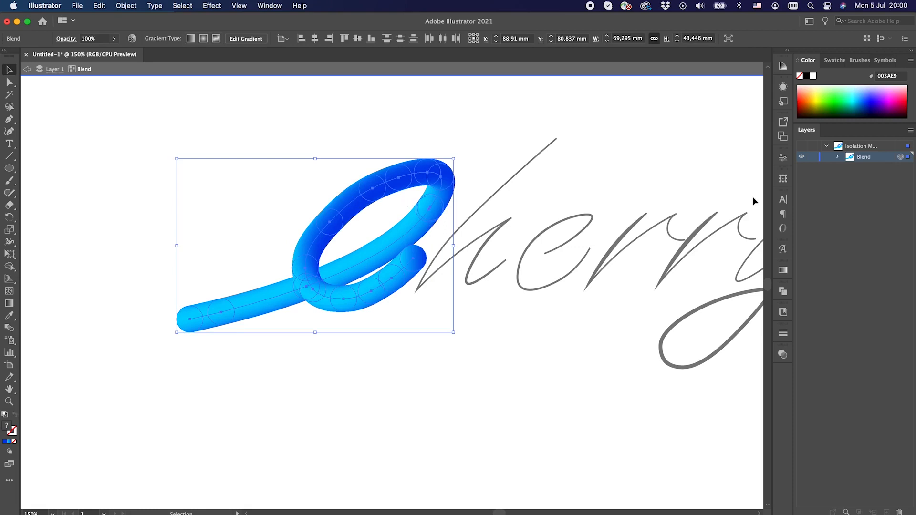
click(9, 132)
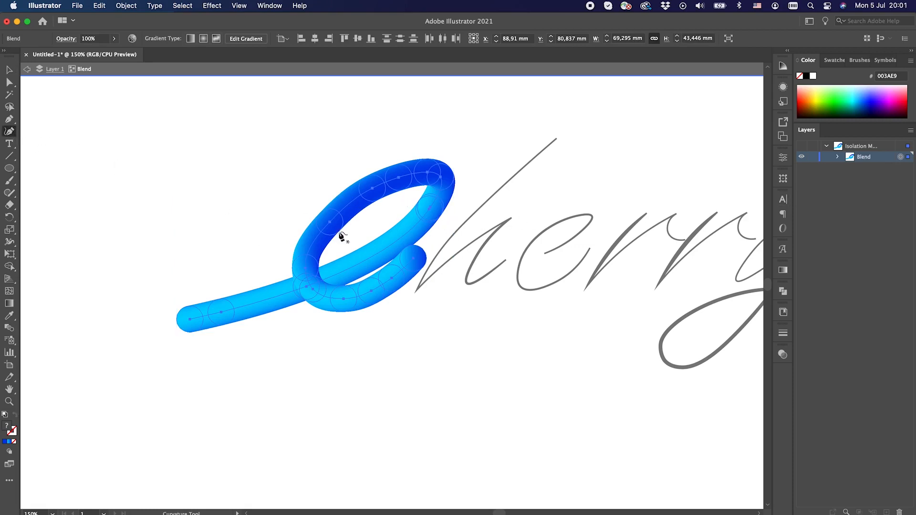
click(329, 223)
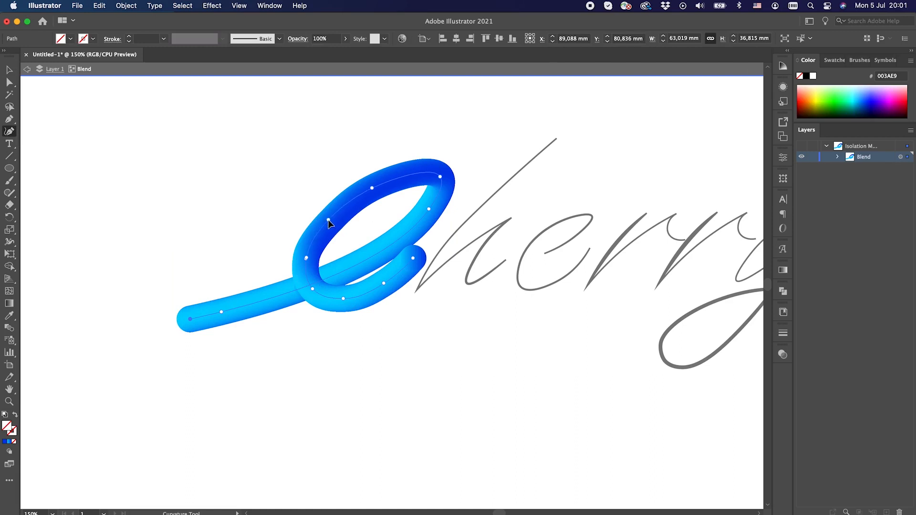
drag(372, 187, 374, 186)
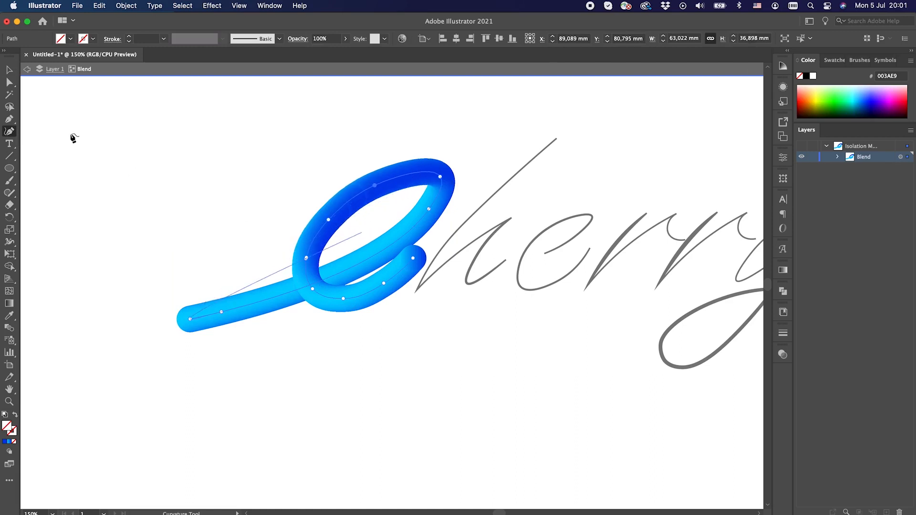
Remove the circles interrupting the gradient on the upper-left curve of the C loop, and deselect.
click(10, 72)
click(351, 217)
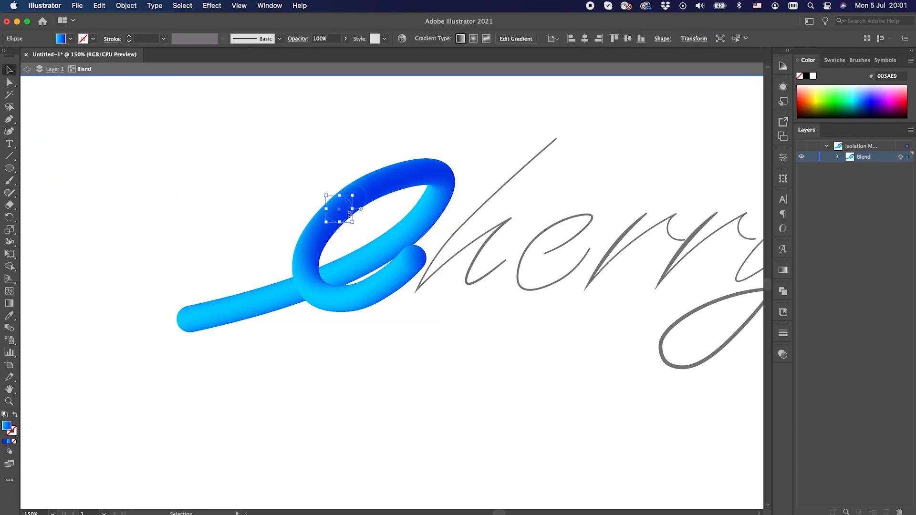
drag(350, 220, 366, 209)
click(374, 244)
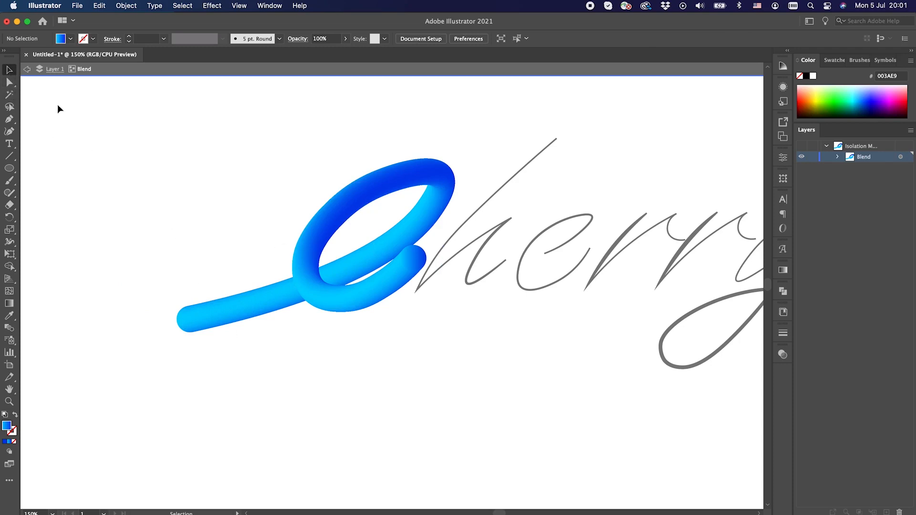
Select the C blend's spine path and reverse the spine to flip the color order along the letter.
click(305, 266)
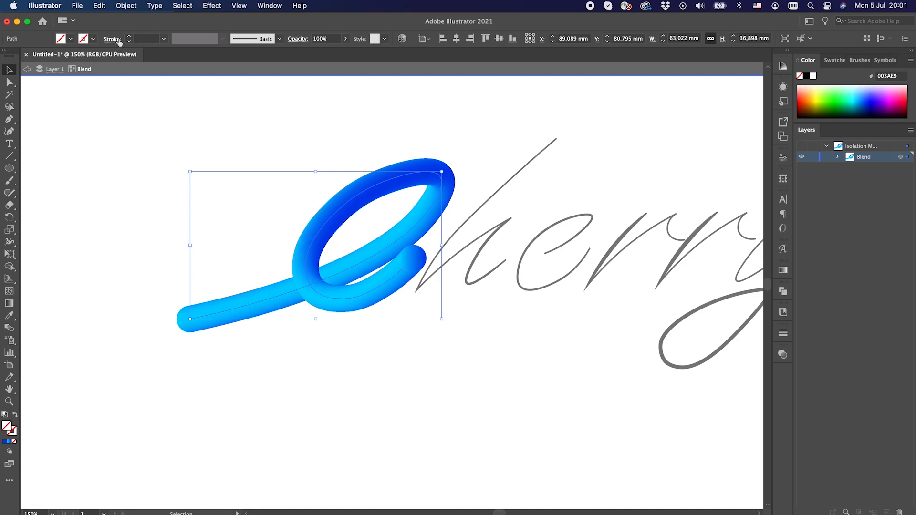
click(127, 11)
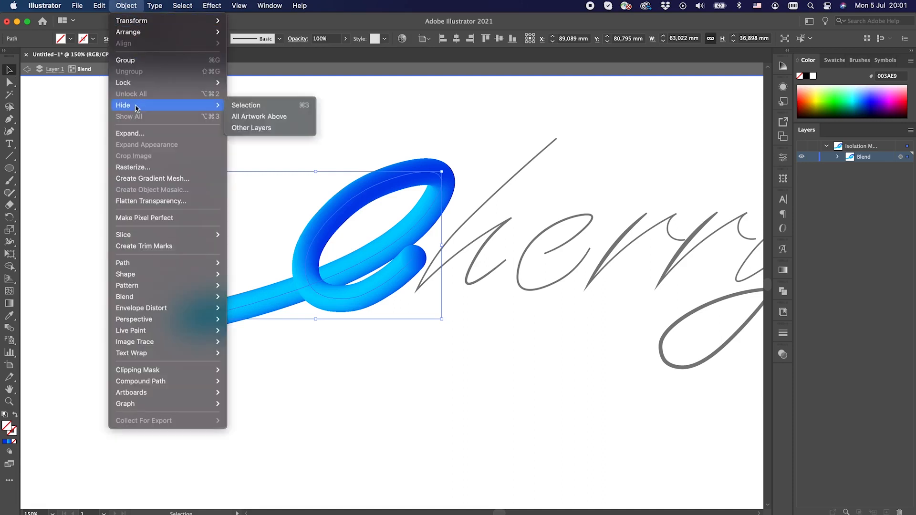
mouse_move(138, 298)
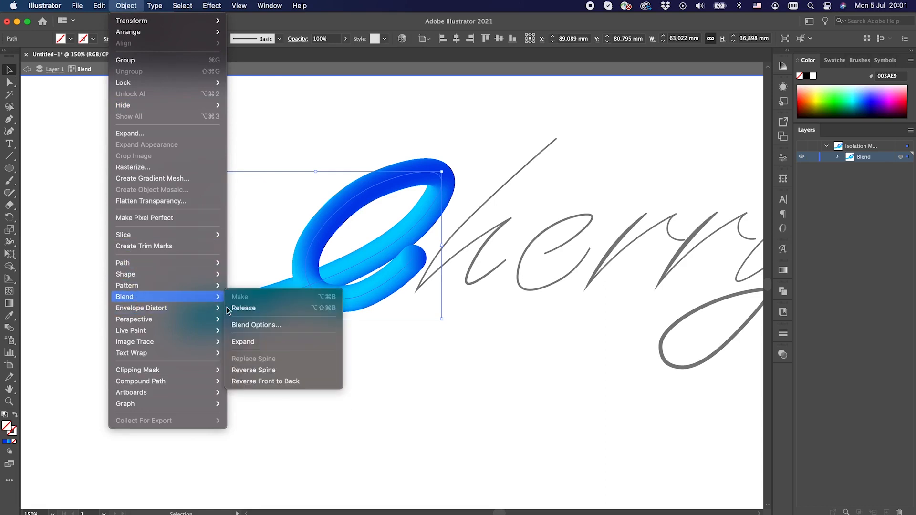
click(284, 370)
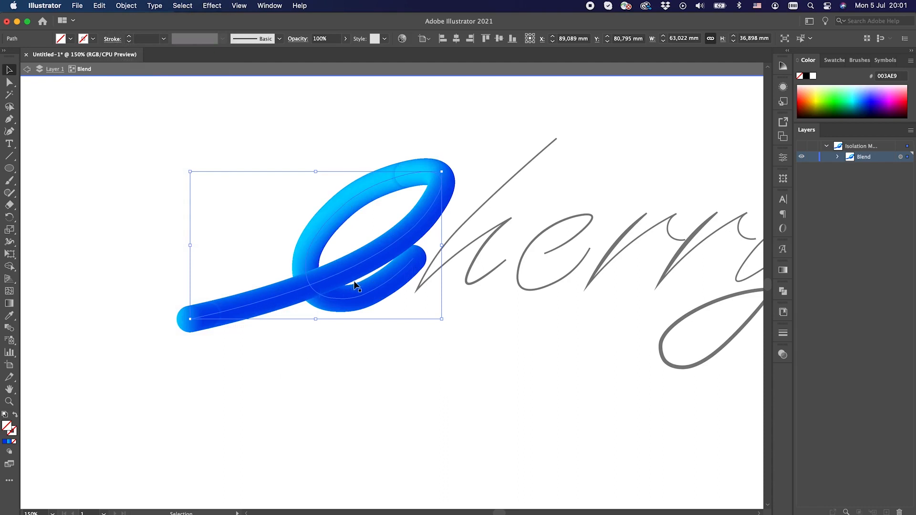
Delete the circles interrupting the gradient on the C's upper loop and near the end of its tail, and exit isolation mode.
click(403, 188)
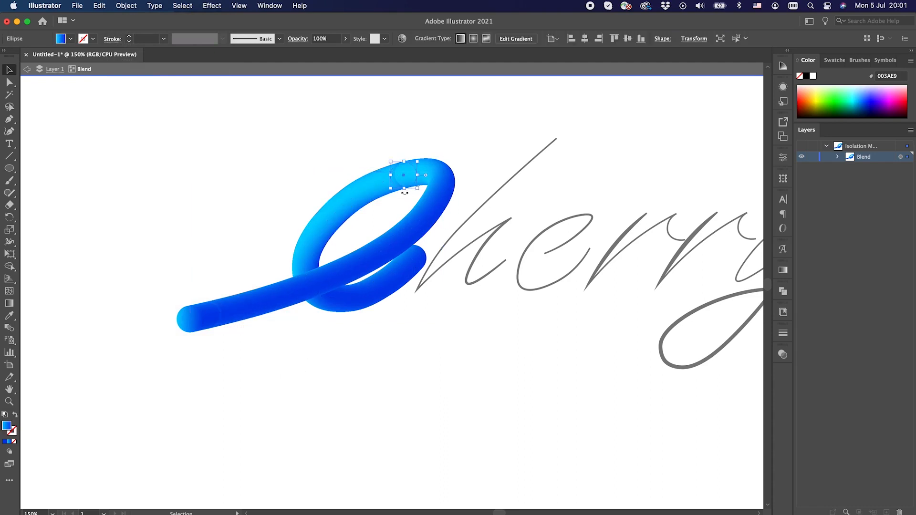
click(428, 327)
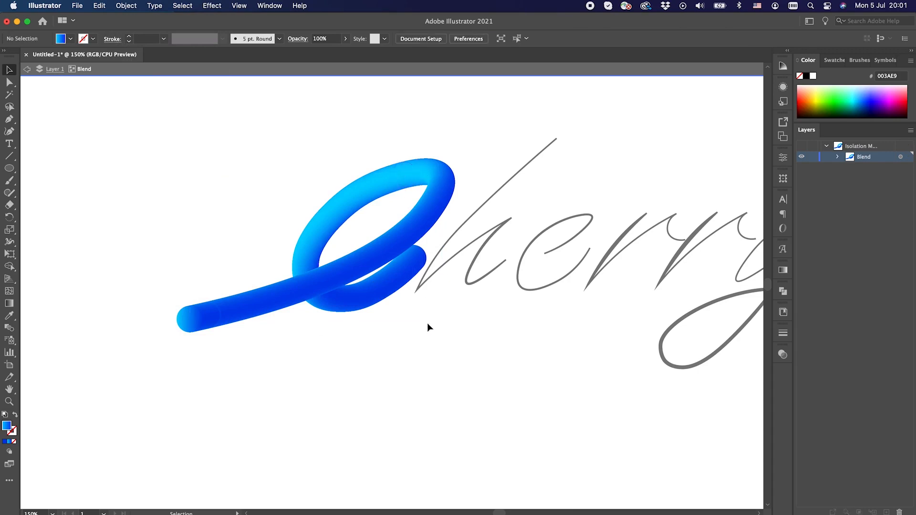
click(222, 324)
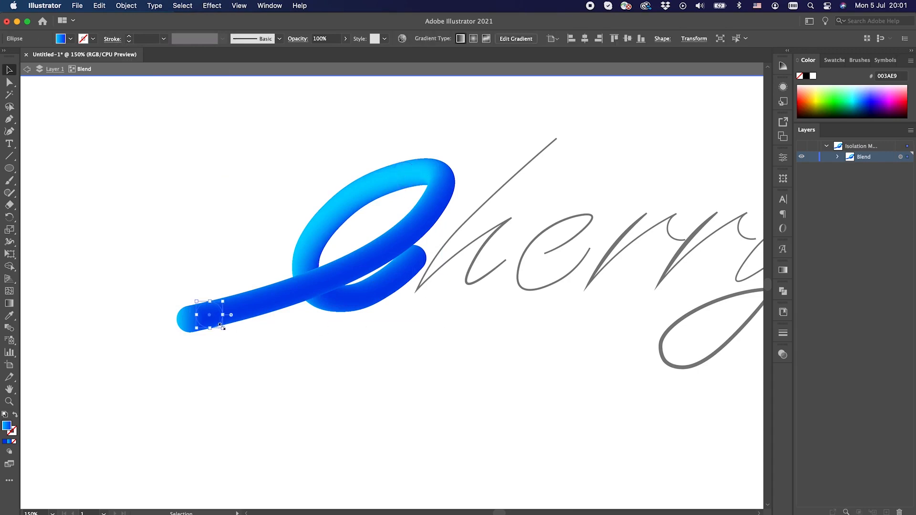
click(287, 375)
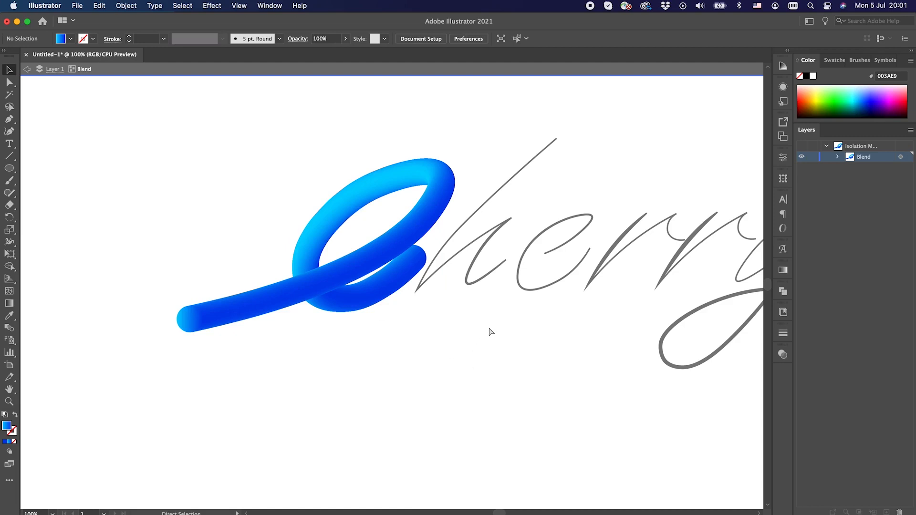
key(super+minus)
key(super+minus)
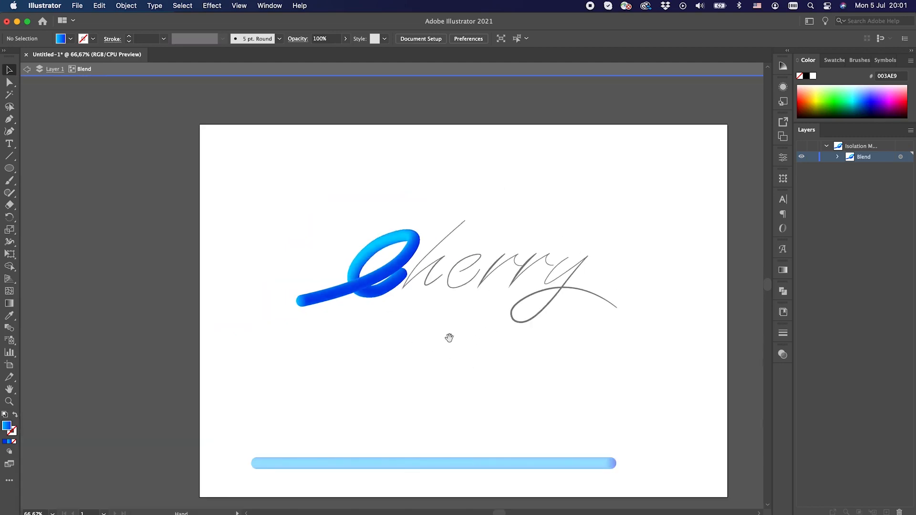
mouse_move(447, 337)
mouse_down()
mouse_move(365, 331)
mouse_move(472, 212)
mouse_up()
key(super+plus)
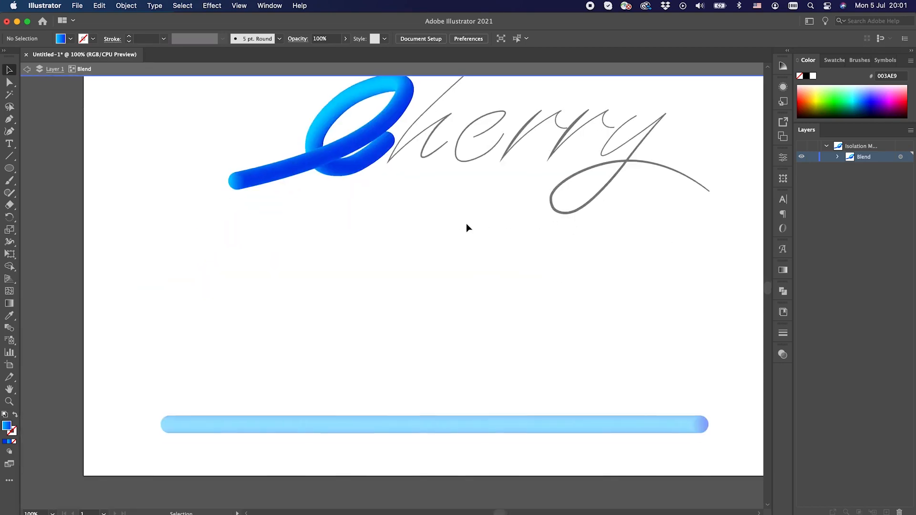
double_click(465, 223)
Duplicate the blue gradient bar blend above the original and apply the copy to the h path by replacing its spine.
click(491, 422)
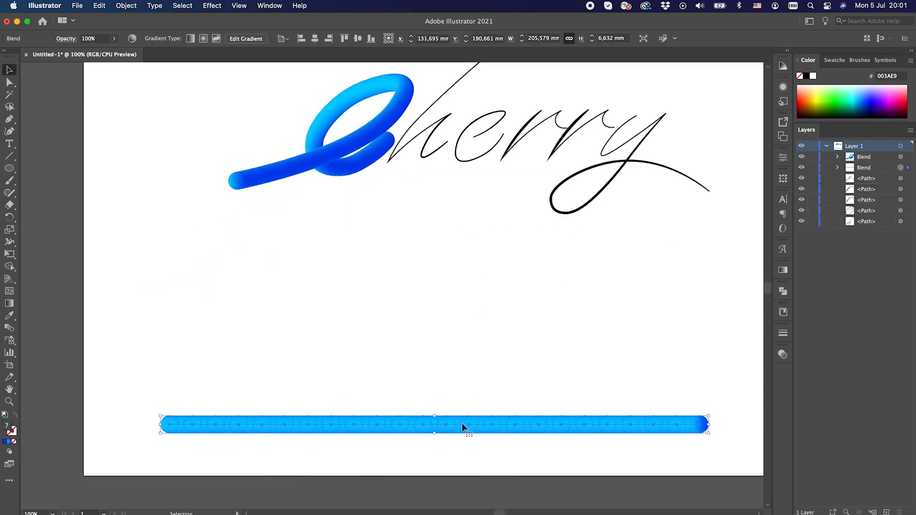
drag(461, 426, 466, 393)
click(433, 106)
shift+click(428, 390)
click(126, 5)
mouse_move(167, 297)
click(260, 324)
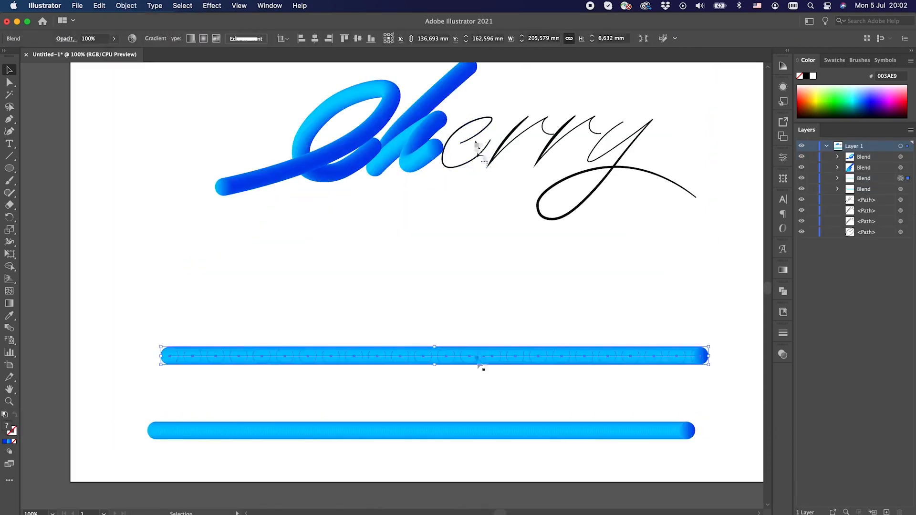
Apply the duplicated gradient bar blend to the e path and isolate the letter to clean up its gradient.
click(126, 6)
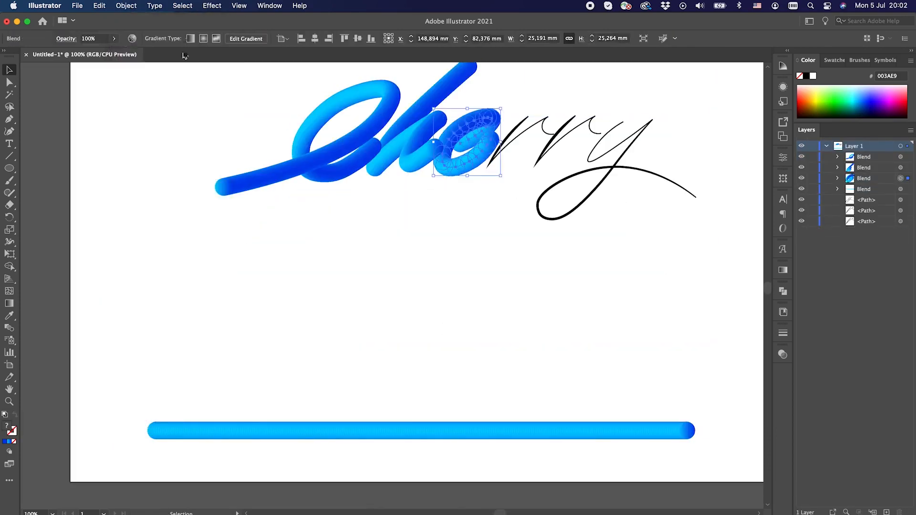
click(126, 6)
mouse_move(167, 296)
click(260, 324)
click(652, 311)
click(549, 268)
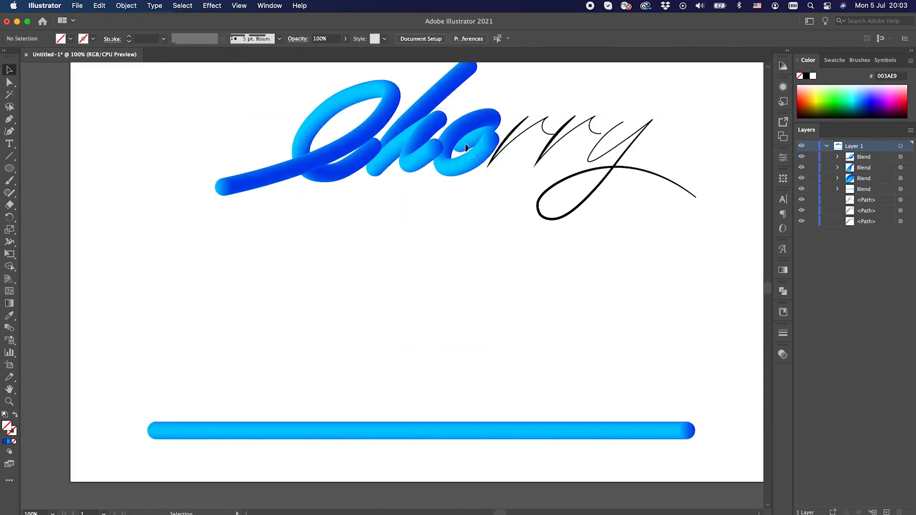
double_click(486, 162)
click(465, 168)
Adjust the blend options of the first r's blend and isolate it to remove circles interrupting its gradient.
click(125, 5)
mouse_move(168, 291)
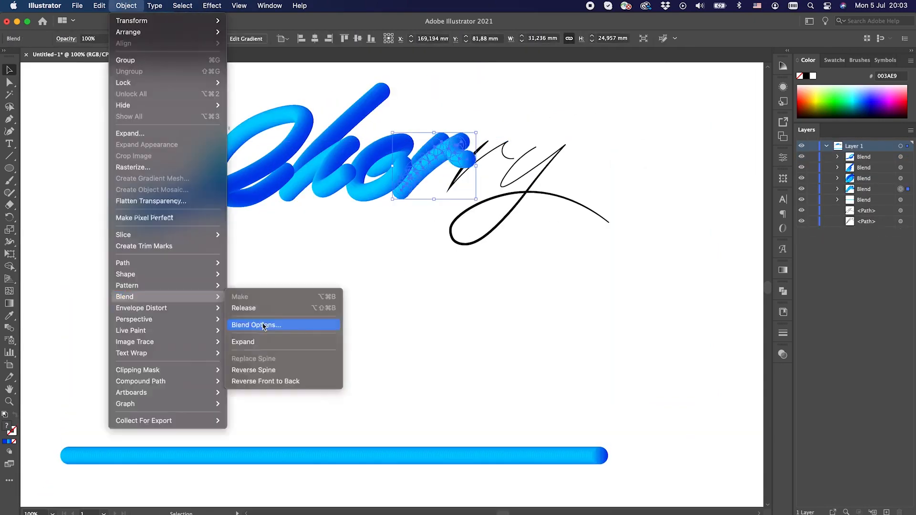
click(267, 264)
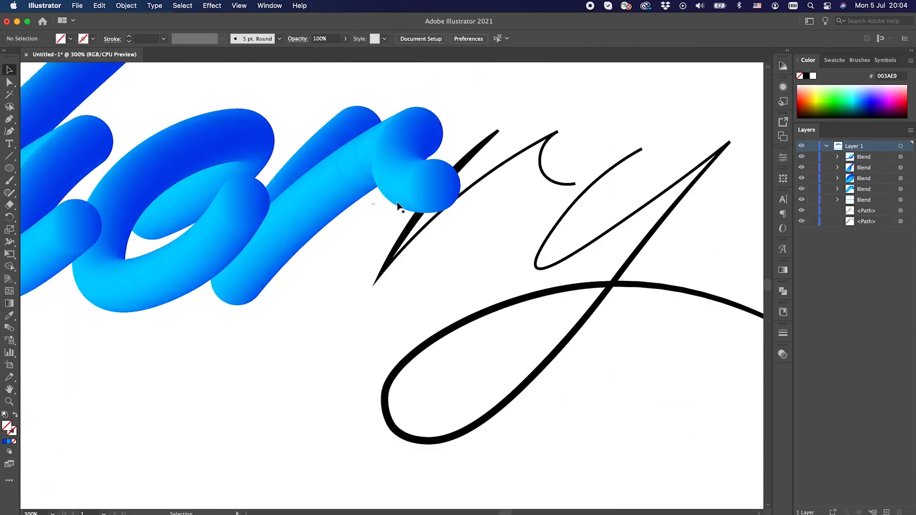
double_click(343, 199)
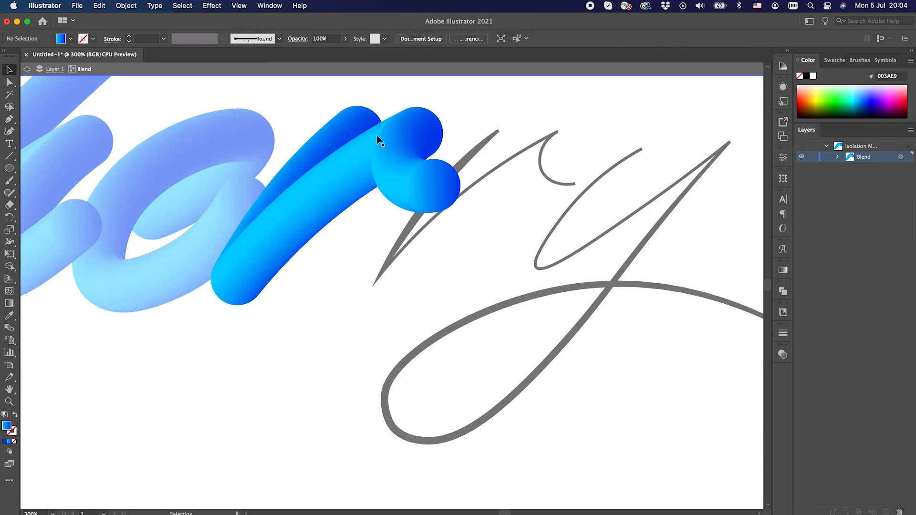
click(256, 213)
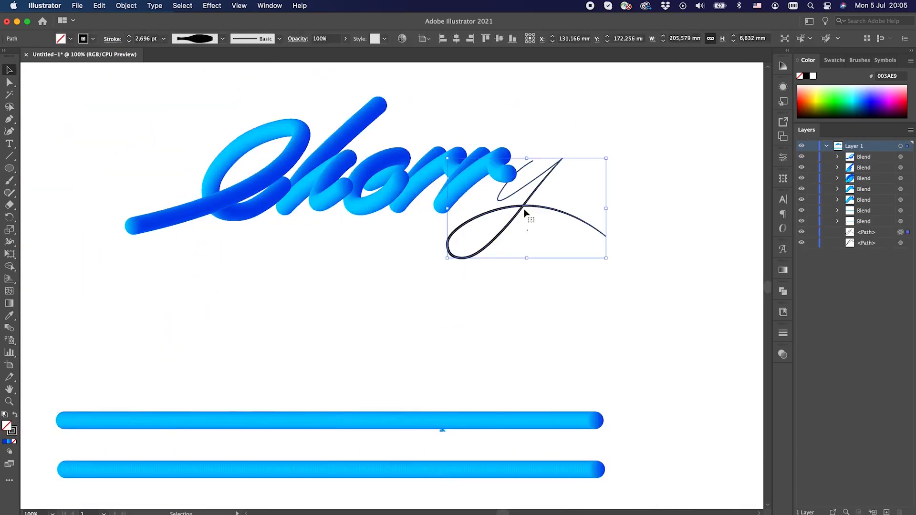
Apply the copied bar blend to the y path with 300 blend steps, and isolate it to remove circles interrupting the gradient.
click(126, 5)
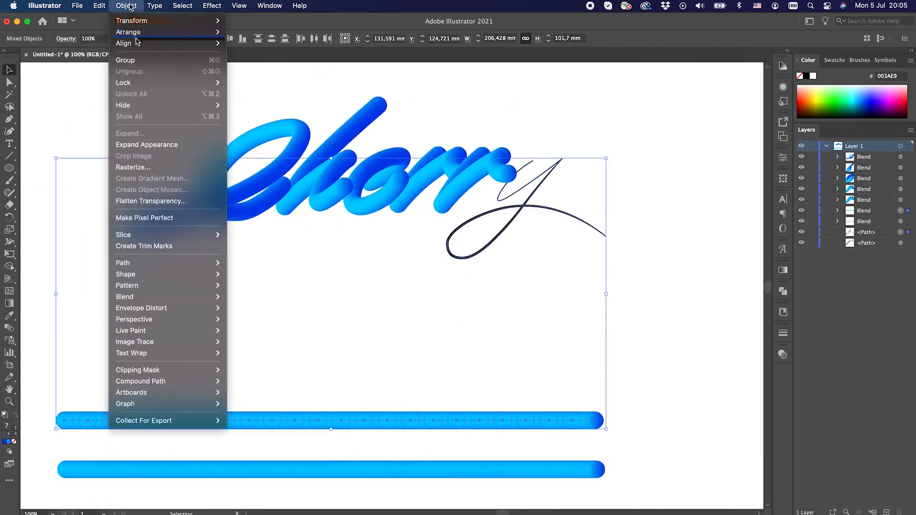
text(3)
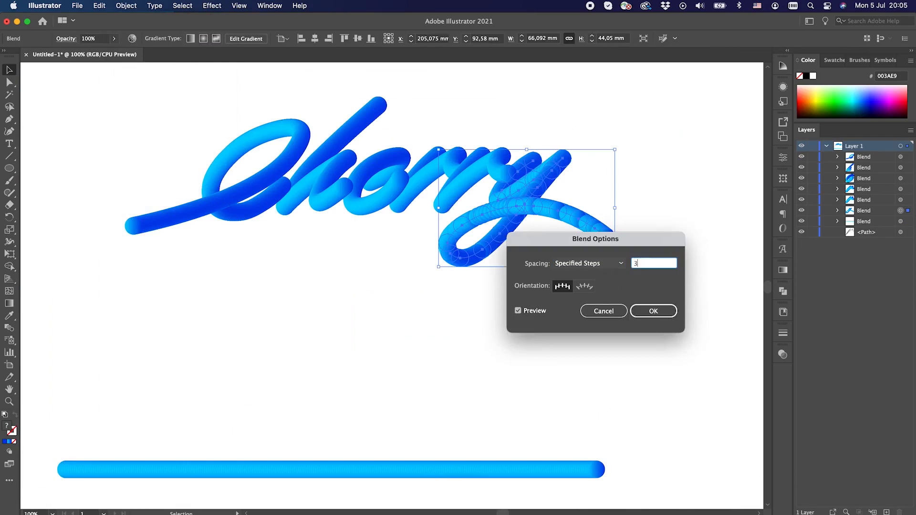
text(00)
key(Return)
double_click(557, 216)
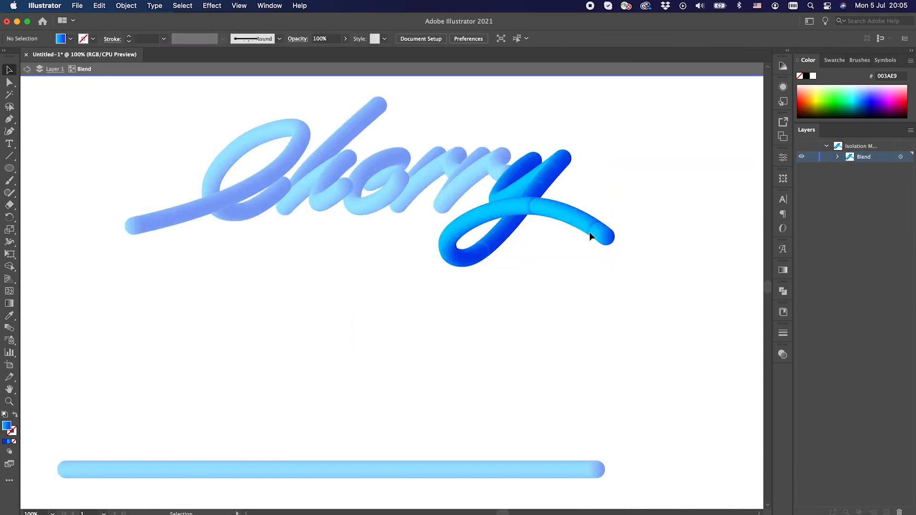
click(545, 185)
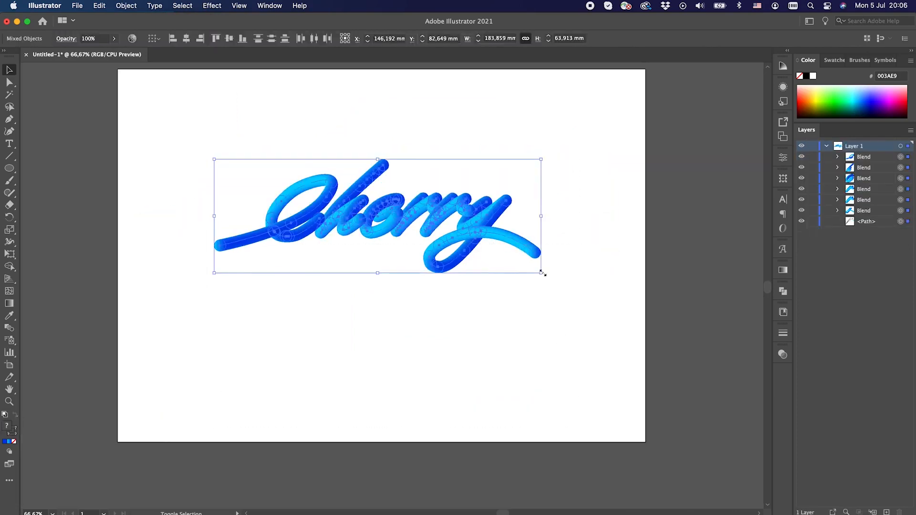